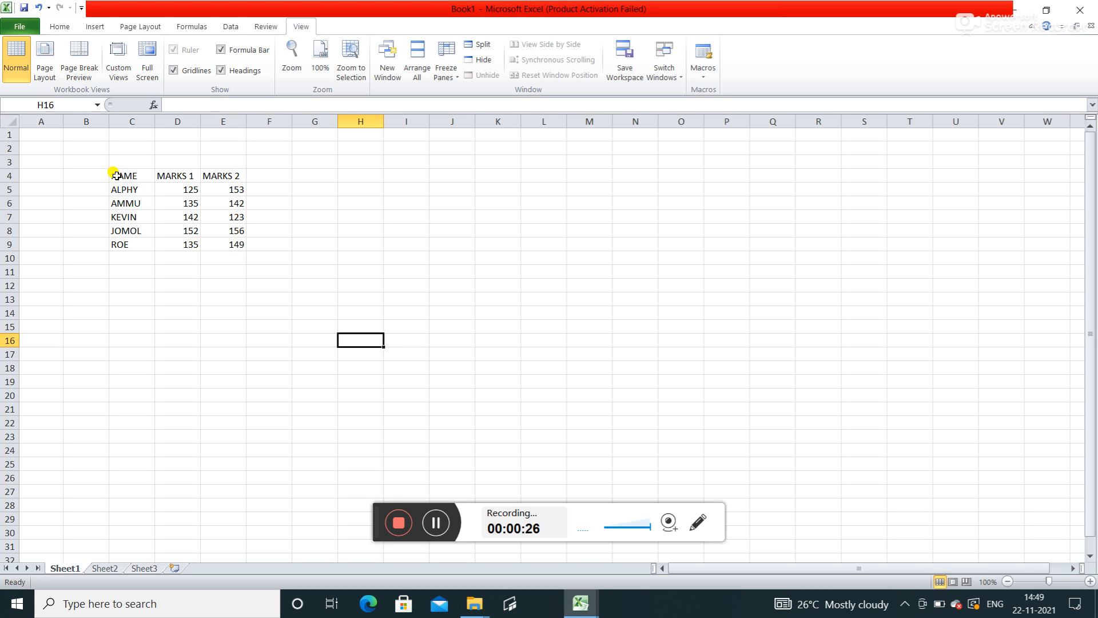
- Create a PivotTable from range C4:E9 on the existing worksheet with its location at cell N3
{"action": "left_click_drag", "start_coordinate": [117, 175], "coordinate": [213, 243]}
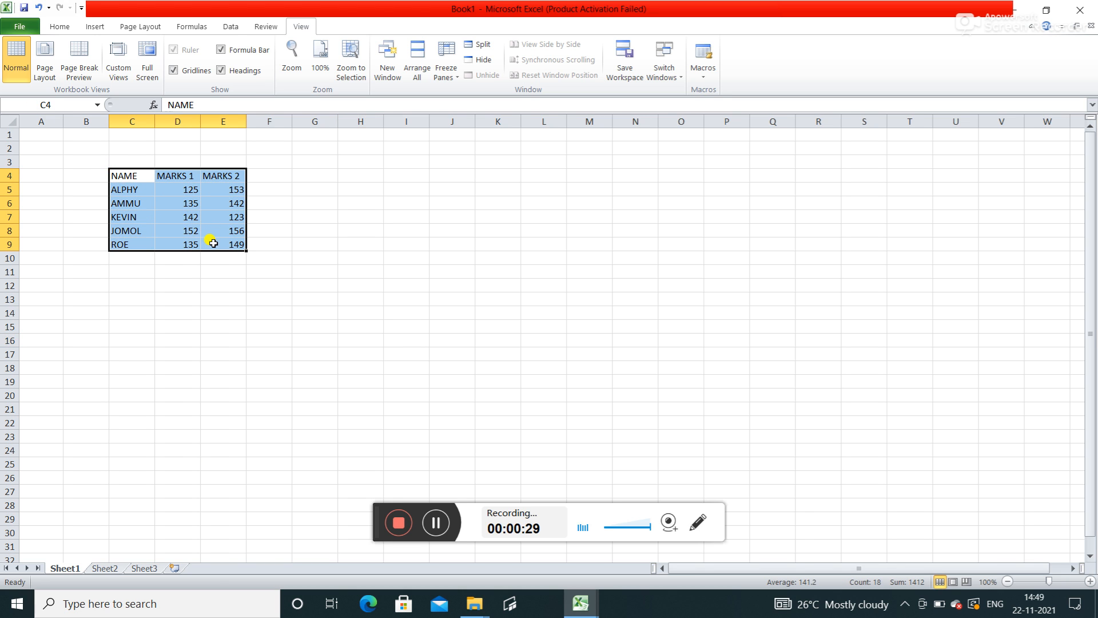
{"action": "left_click", "coordinate": [96, 27]}
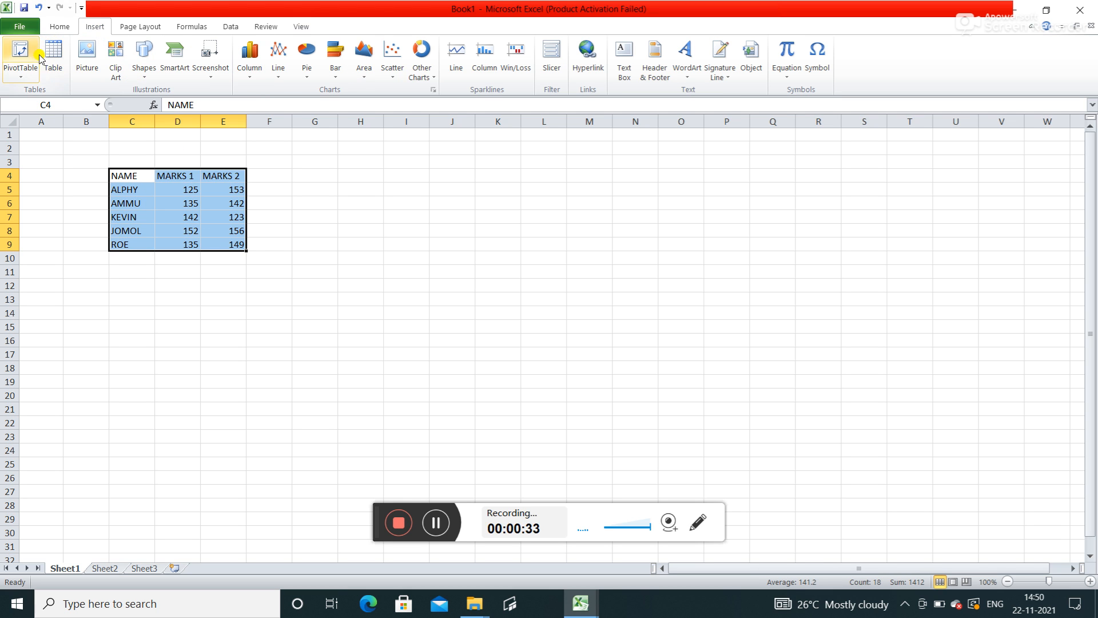
{"action": "left_click", "coordinate": [23, 81]}
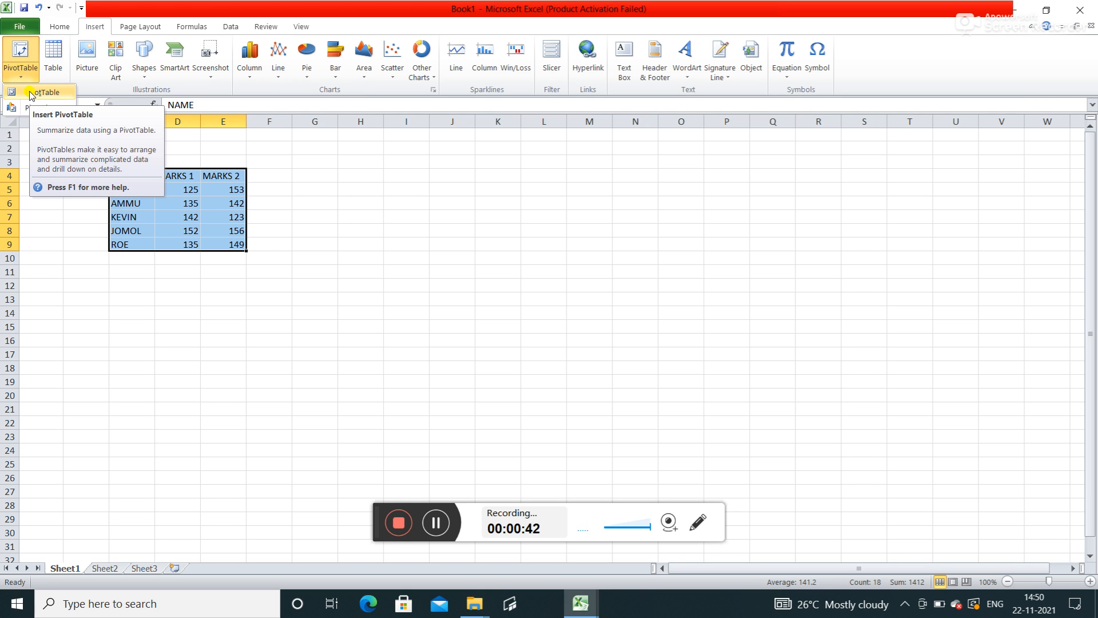
{"action": "left_click", "coordinate": [31, 92]}
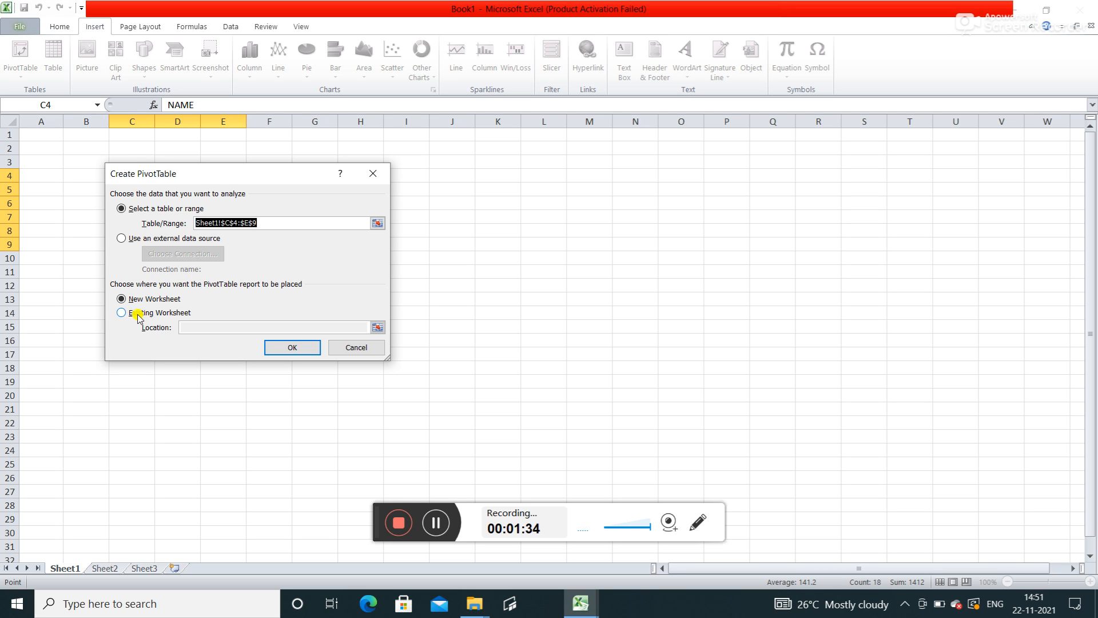
{"action": "left_click", "coordinate": [120, 313]}
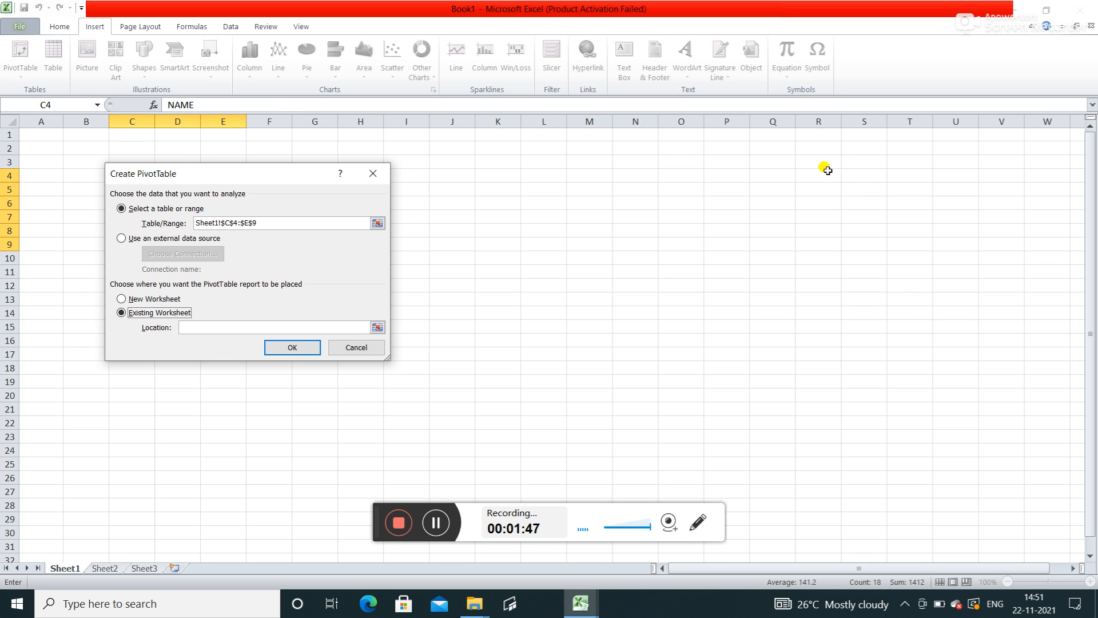
{"action": "left_click", "coordinate": [767, 158]}
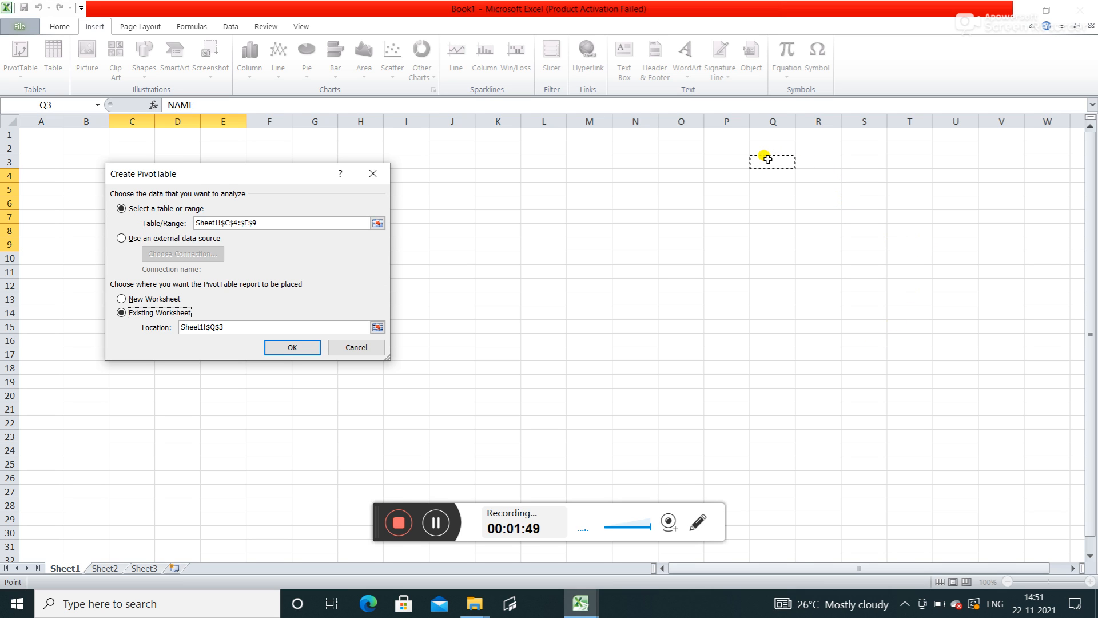
{"action": "left_click", "coordinate": [635, 161]}
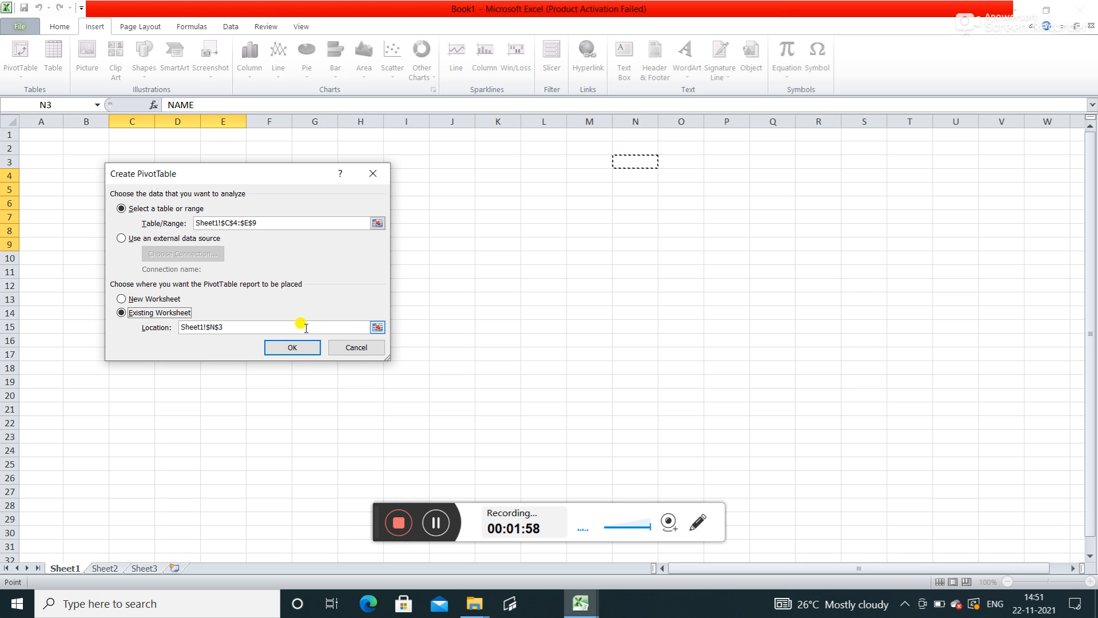
{"action": "left_click", "coordinate": [290, 349]}
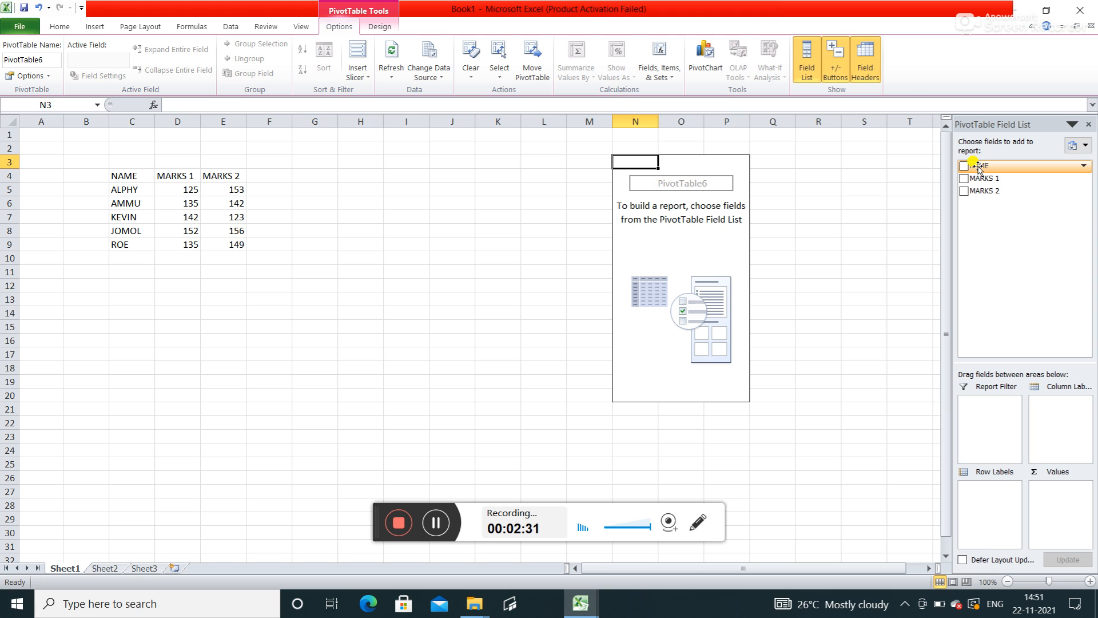
- Place NAME in the PivotTable's row labels and add MARKS 1 and MARKS 2 as values
{"action": "left_click_drag", "start_coordinate": [980, 168], "coordinate": [971, 490]}
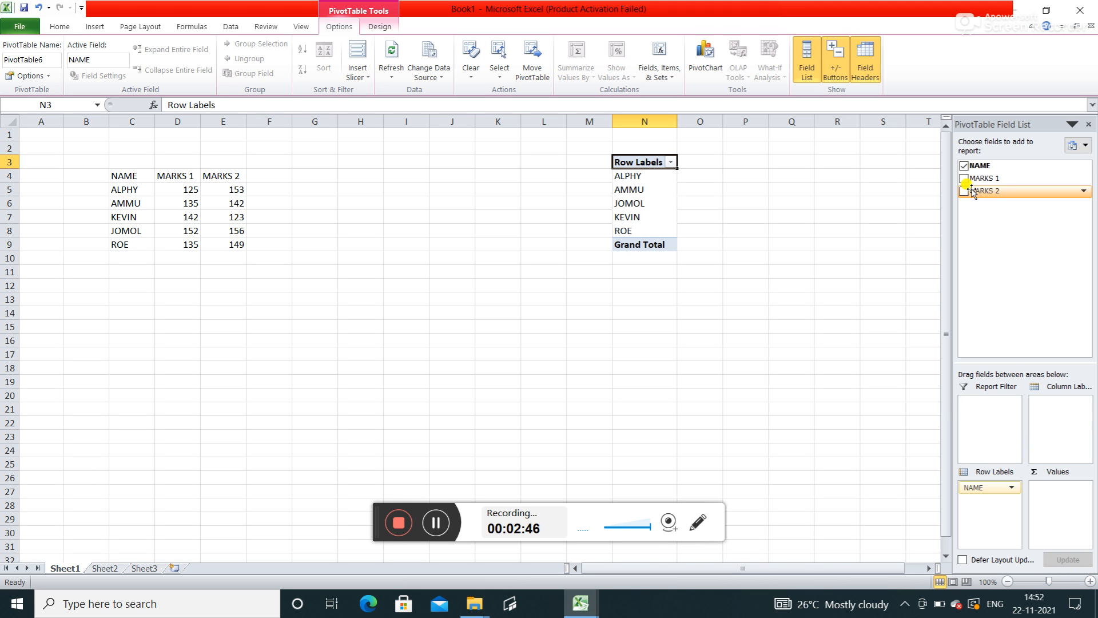
{"action": "left_click_drag", "start_coordinate": [975, 176], "coordinate": [1048, 483]}
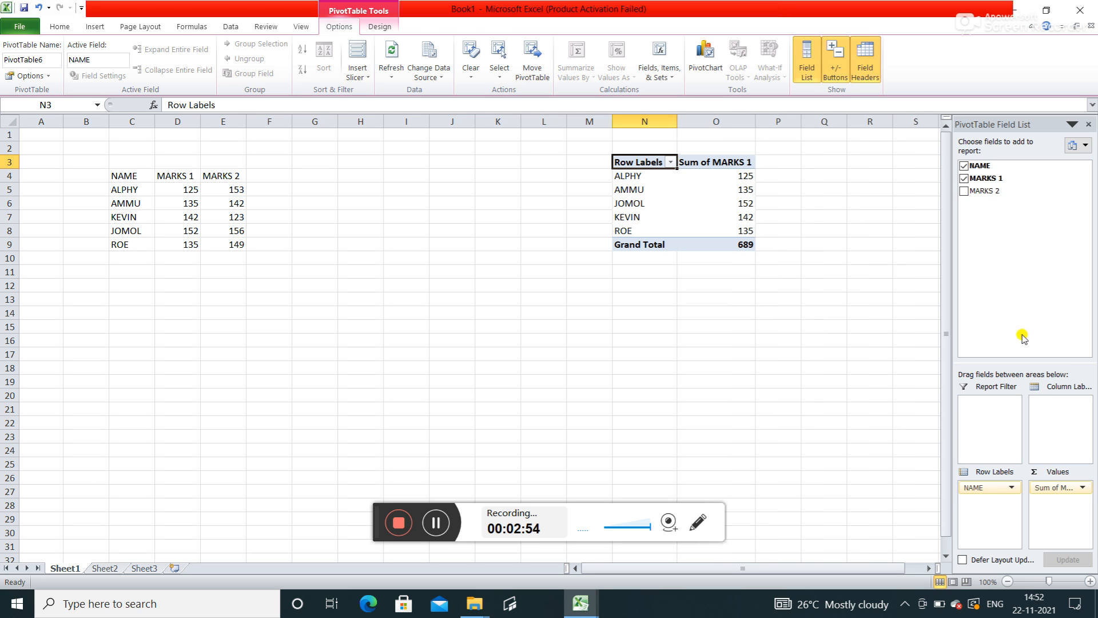
{"action": "left_click_drag", "start_coordinate": [975, 193], "coordinate": [1036, 507]}
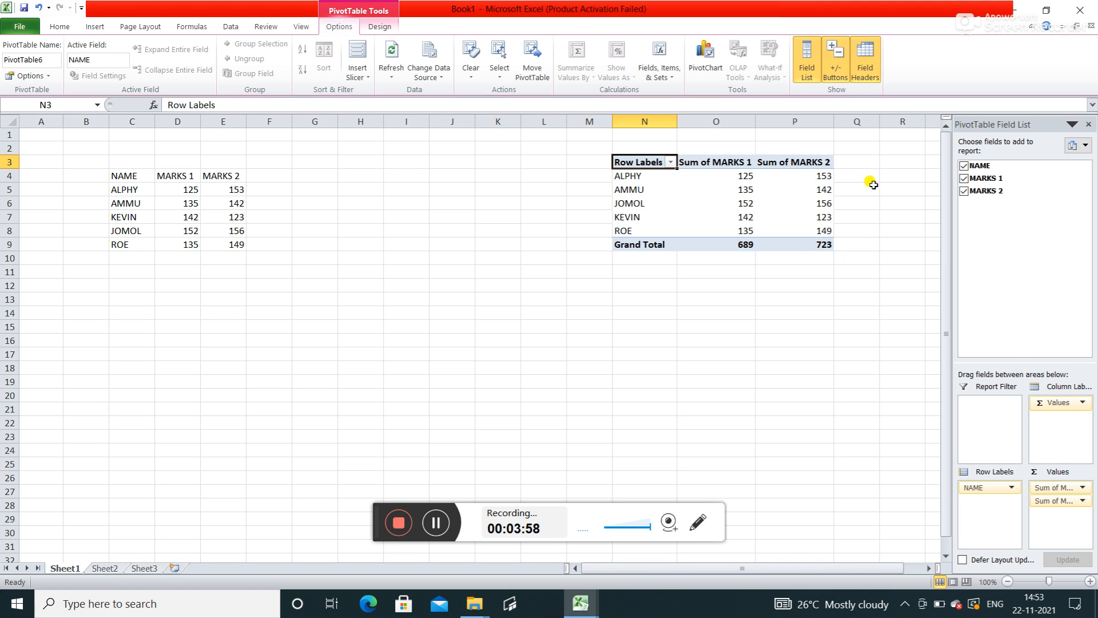
- Remove the MARKS 2 field from the PivotTable
{"action": "left_click", "coordinate": [964, 191]}
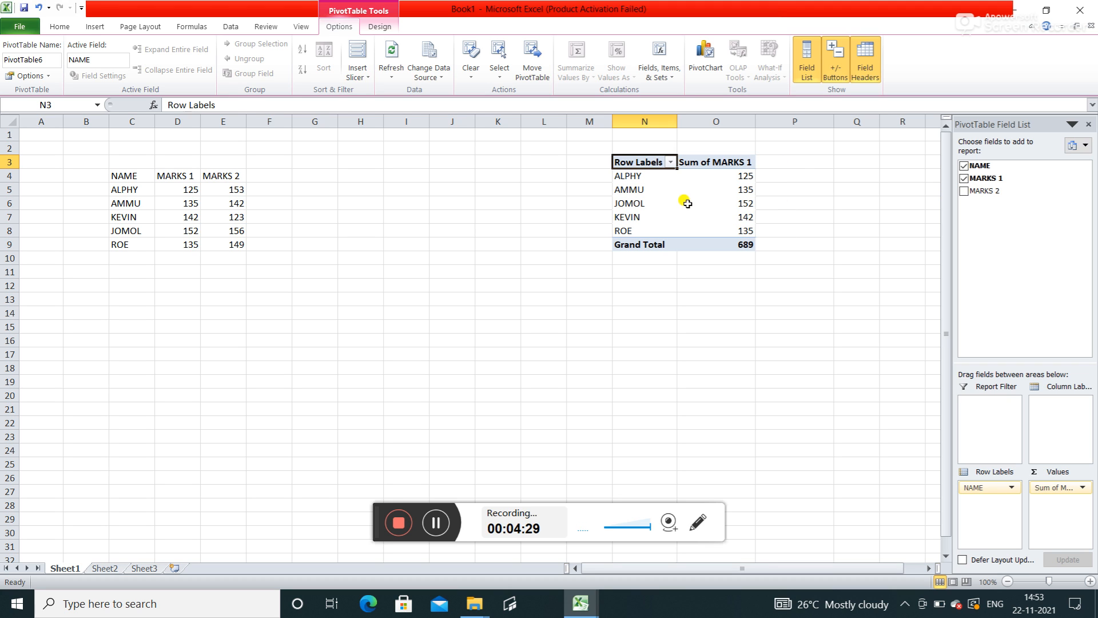
{"action": "mouse_move", "coordinate": [691, 201]}
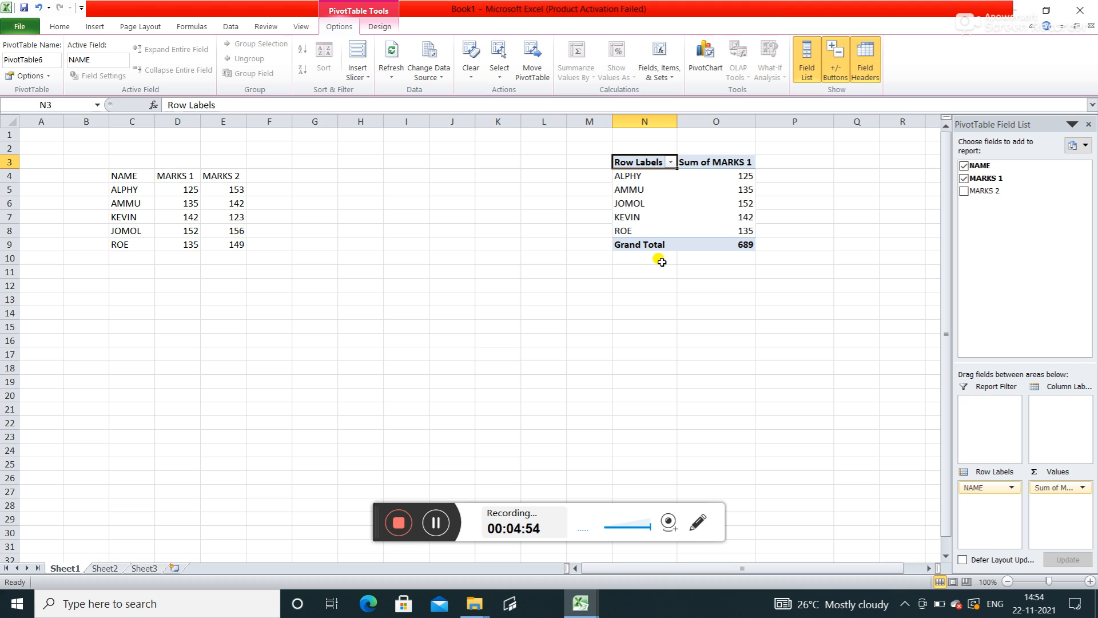
{"action": "left_click", "coordinate": [431, 519]}
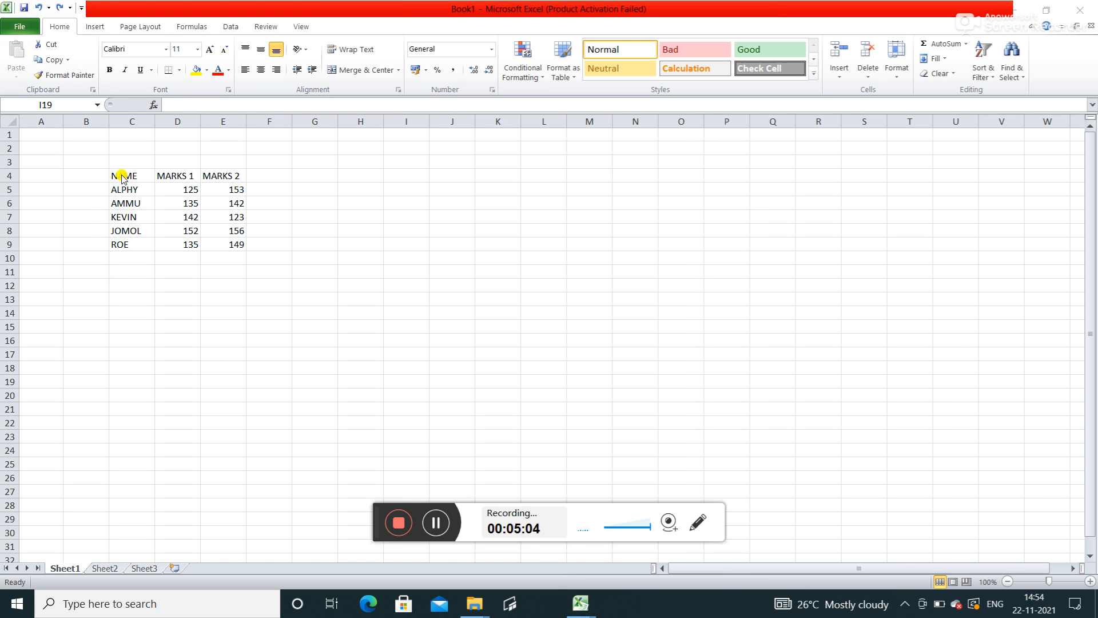
- Start a PivotTable with PivotChart from range C4:E9 and choose the existing worksheet for its placement
{"action": "left_click", "coordinate": [114, 171]}
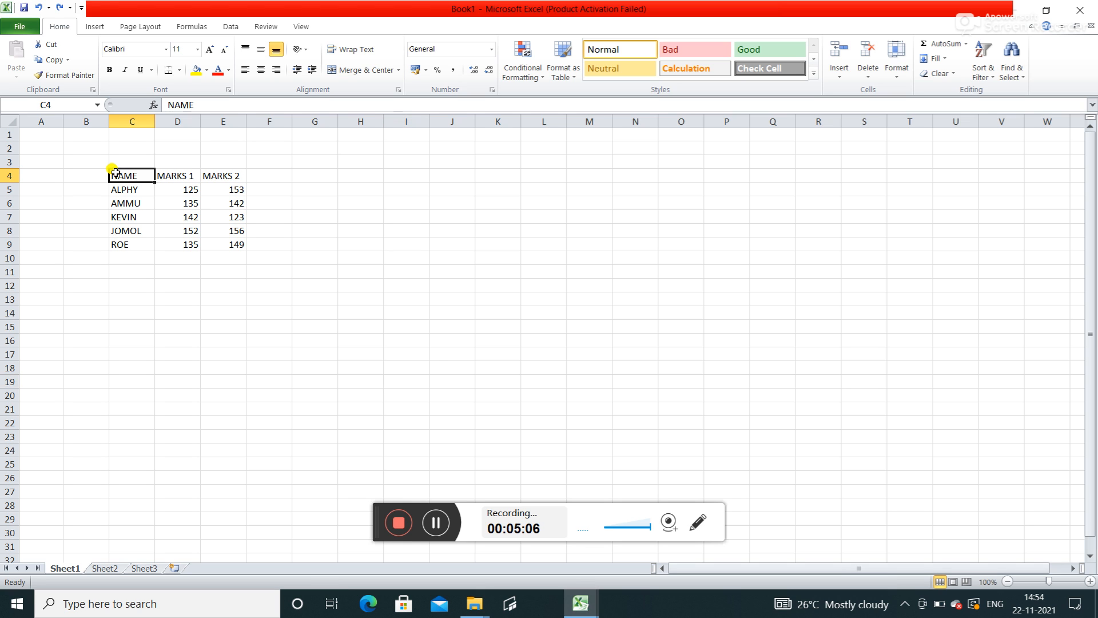
{"action": "left_click_drag", "start_coordinate": [114, 172], "coordinate": [224, 245]}
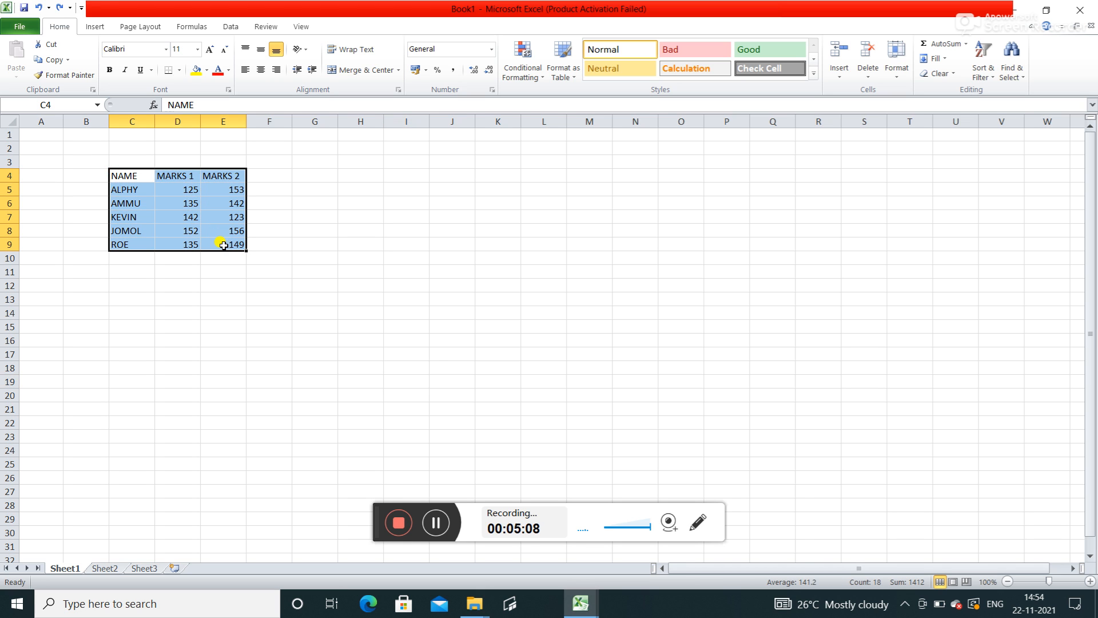
{"action": "left_click", "coordinate": [93, 26]}
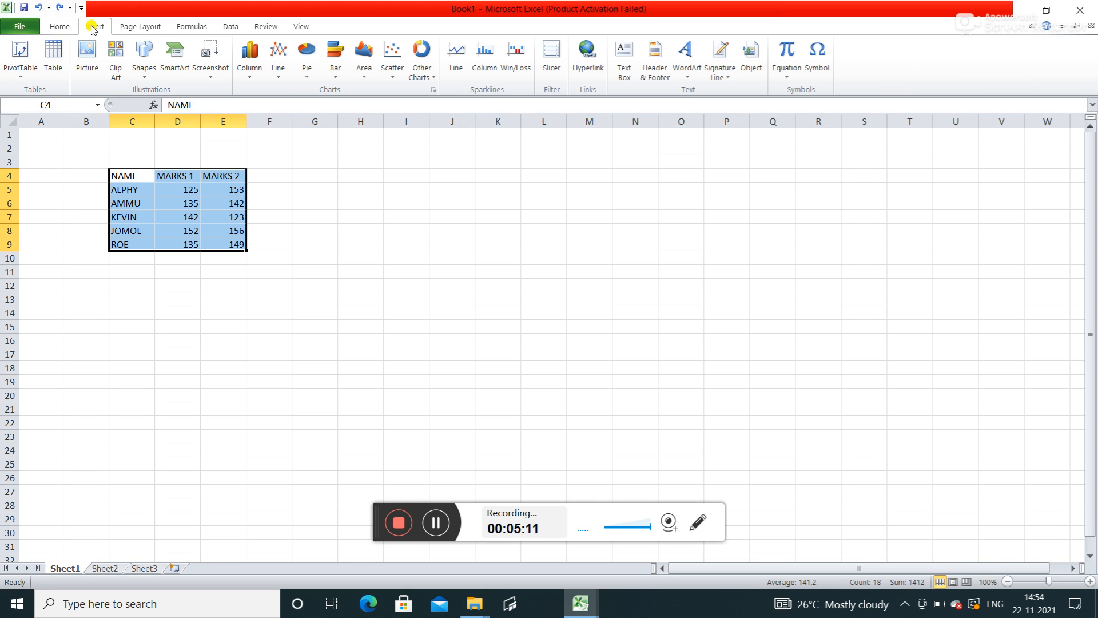
{"action": "left_click", "coordinate": [21, 75]}
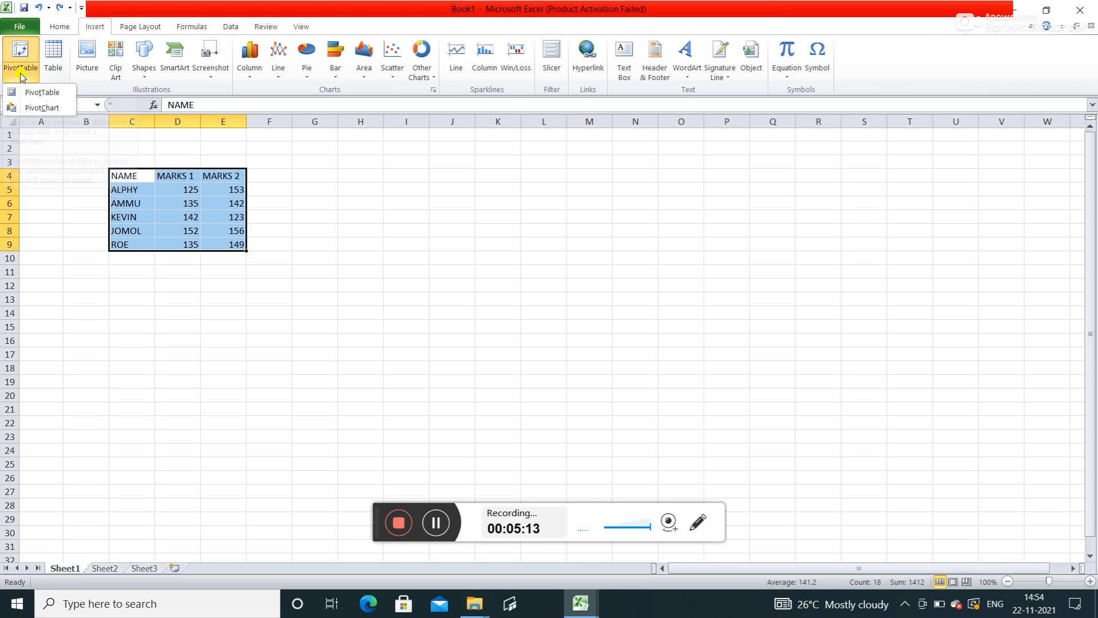
{"action": "left_click", "coordinate": [40, 107]}
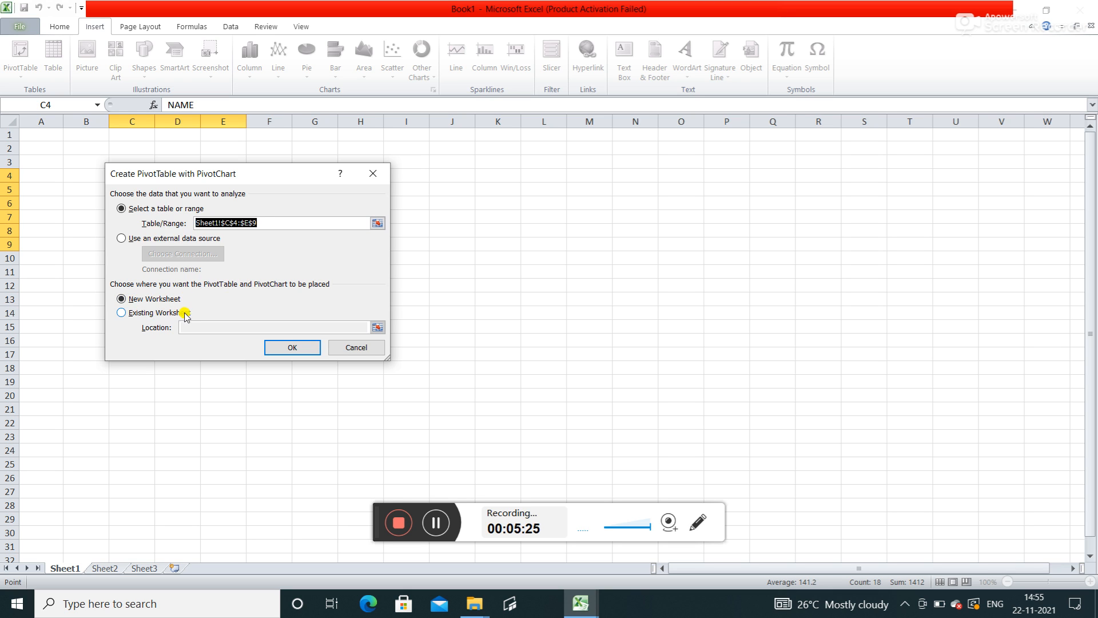
{"action": "left_click", "coordinate": [121, 314]}
{"action": "left_click", "coordinate": [289, 347]}
{"action": "left_click", "coordinate": [290, 347]}
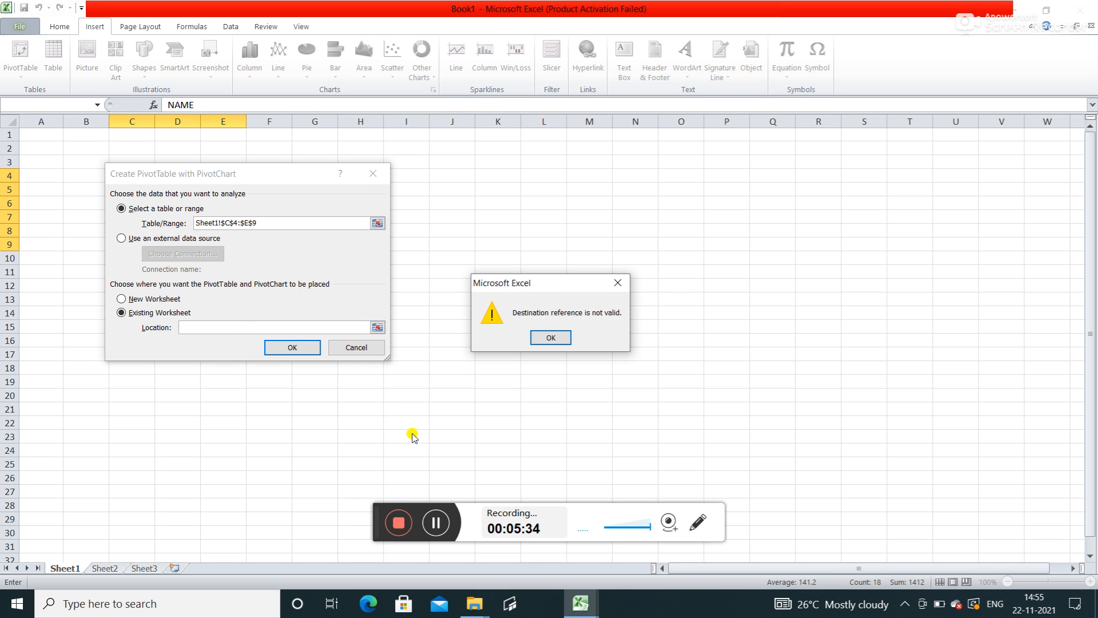
{"action": "left_click", "coordinate": [439, 524]}
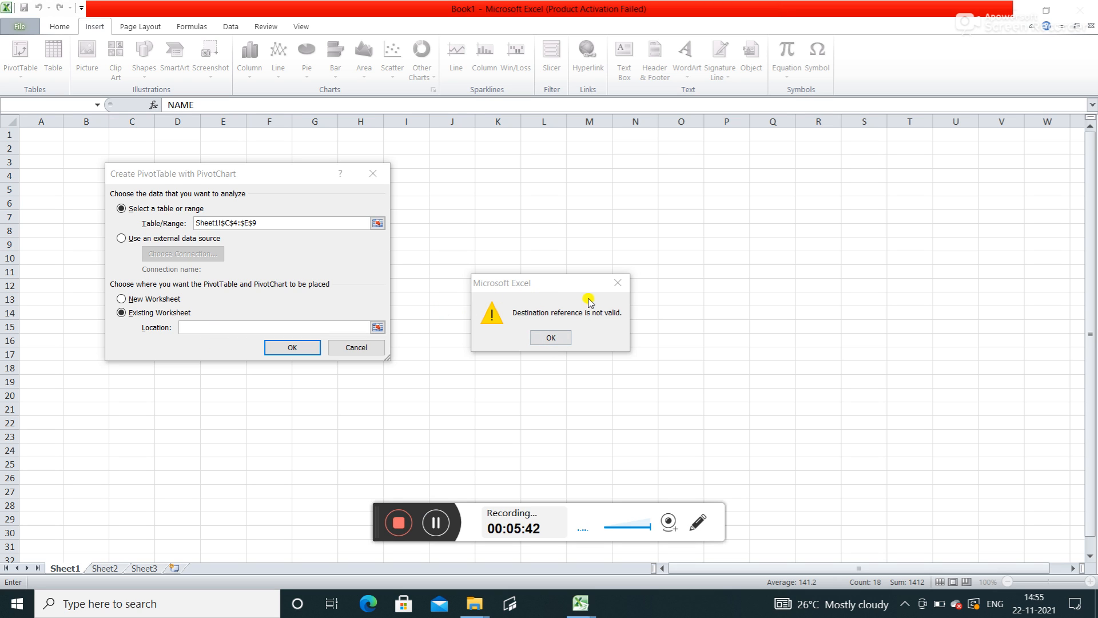
{"action": "left_click", "coordinate": [616, 282]}
- Set the location to cell L3 on Sheet1 and create the PivotTable with PivotChart
{"action": "left_click", "coordinate": [197, 327]}
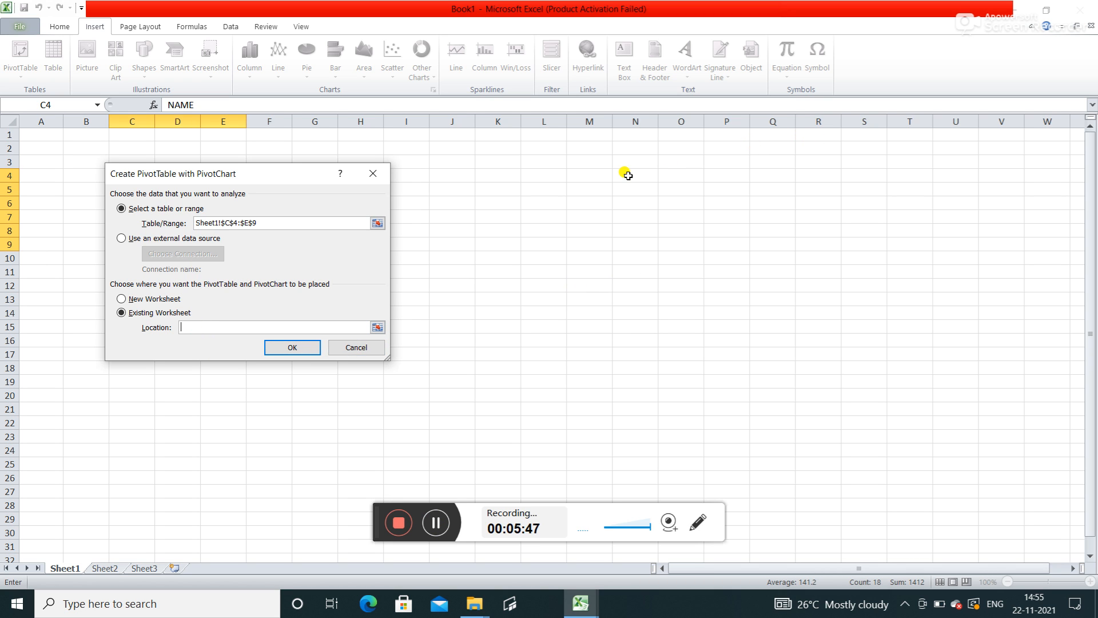
{"action": "left_click", "coordinate": [537, 162]}
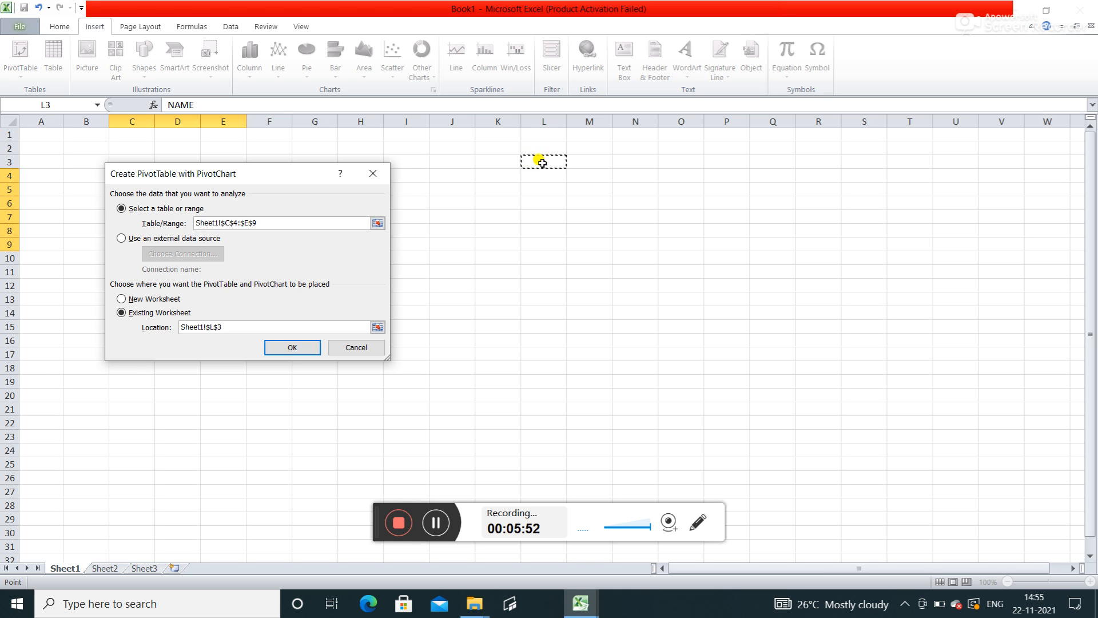
{"action": "left_click", "coordinate": [292, 348]}
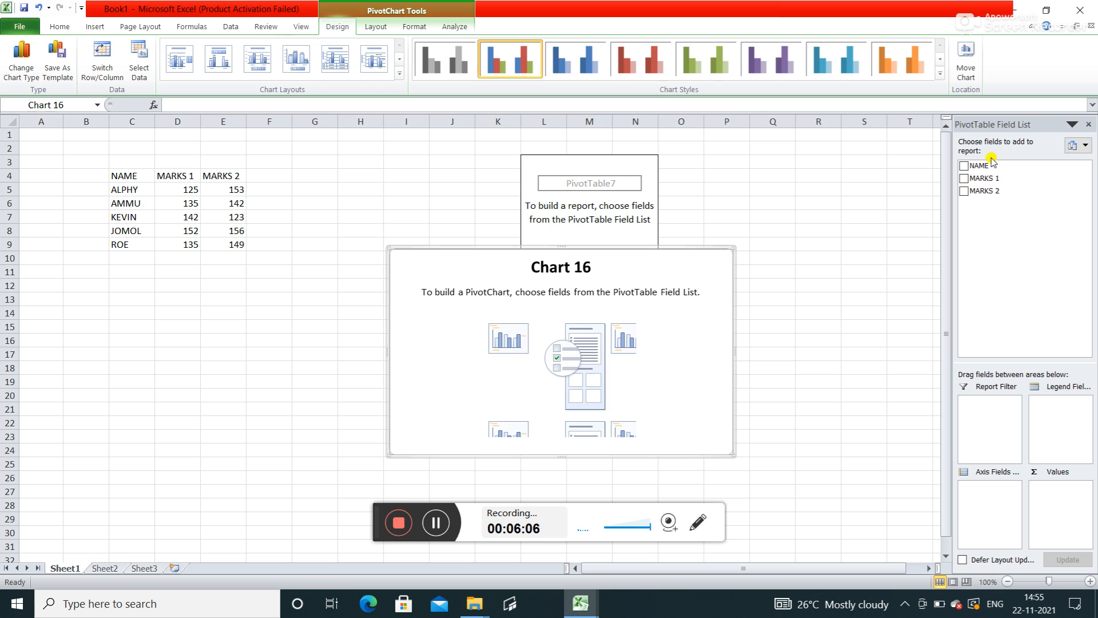
- Assign NAME to the PivotChart's axis fields and add MARKS 1 and MARKS 2 as values
{"action": "left_click_drag", "start_coordinate": [968, 170], "coordinate": [971, 481]}
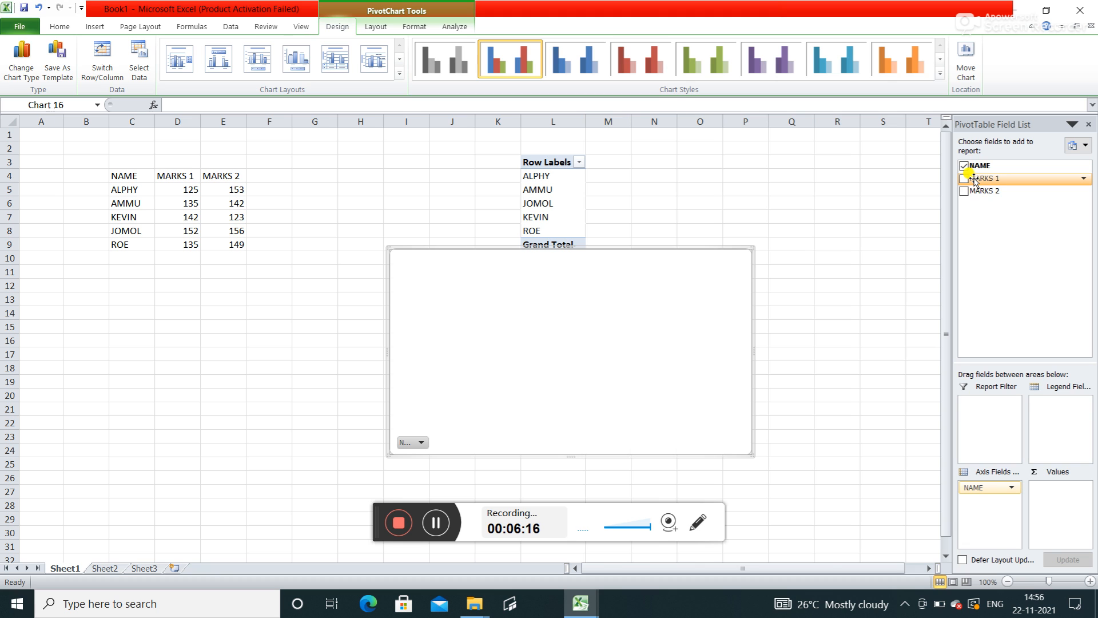
{"action": "left_click_drag", "start_coordinate": [974, 181], "coordinate": [1062, 496]}
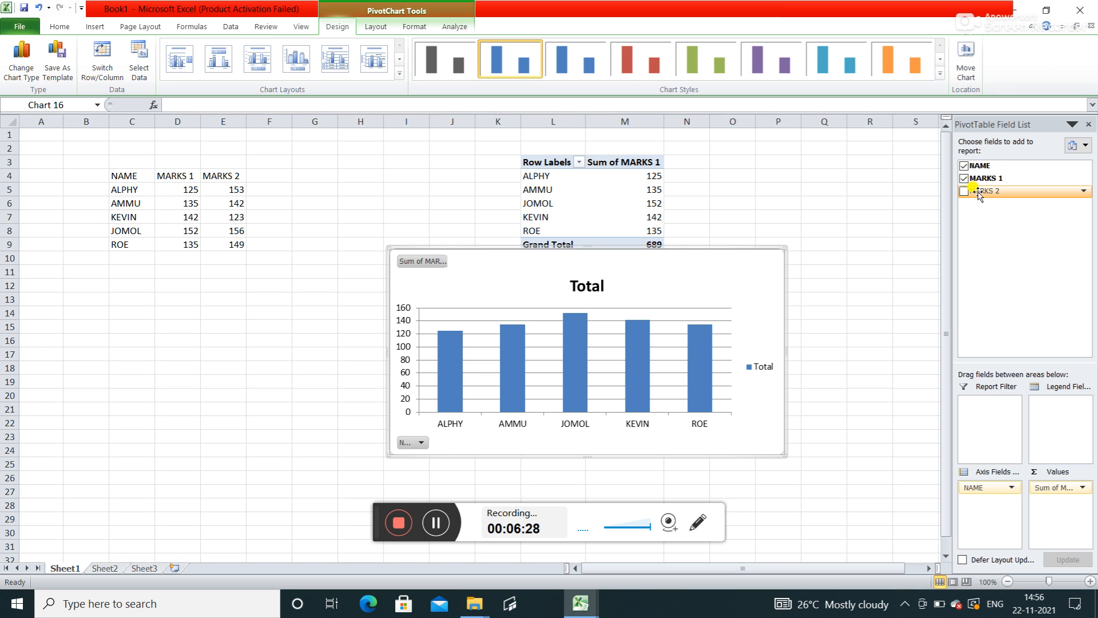
{"action": "left_click_drag", "start_coordinate": [980, 194], "coordinate": [1051, 501]}
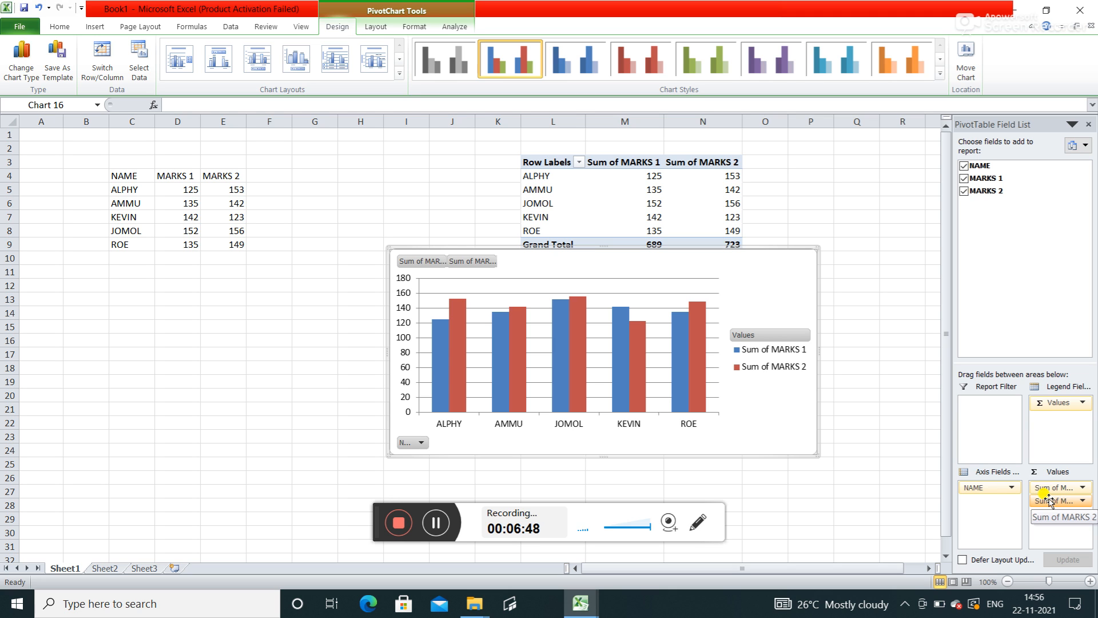
- Filter the fourth name out of the PivotChart through its NAME field, and undo the filter
{"action": "left_click", "coordinate": [95, 26]}
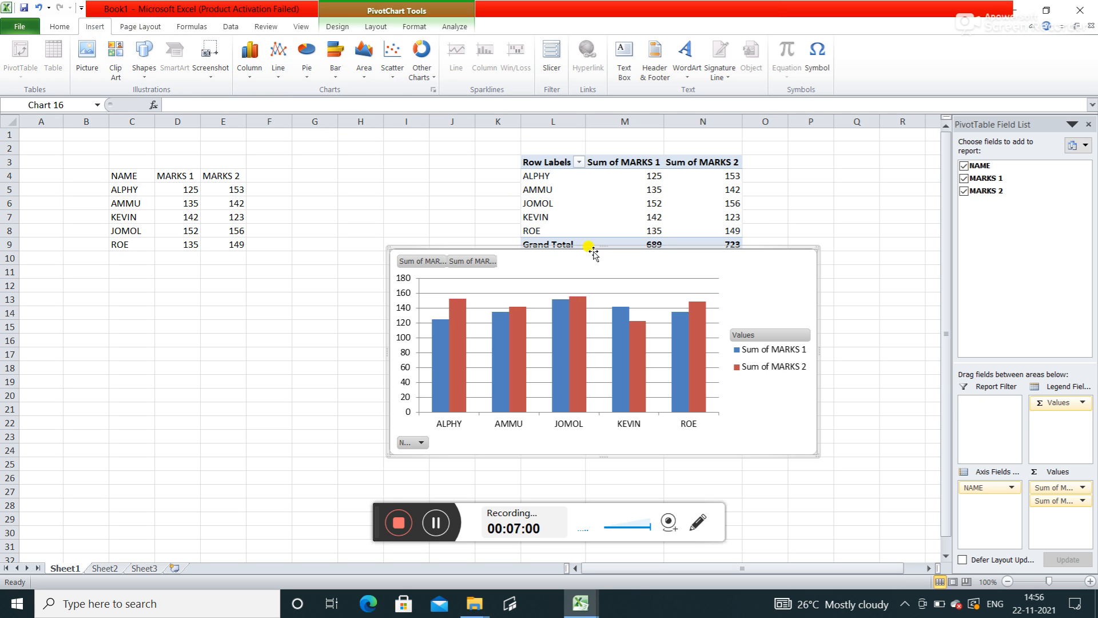
{"action": "left_click", "coordinate": [421, 444]}
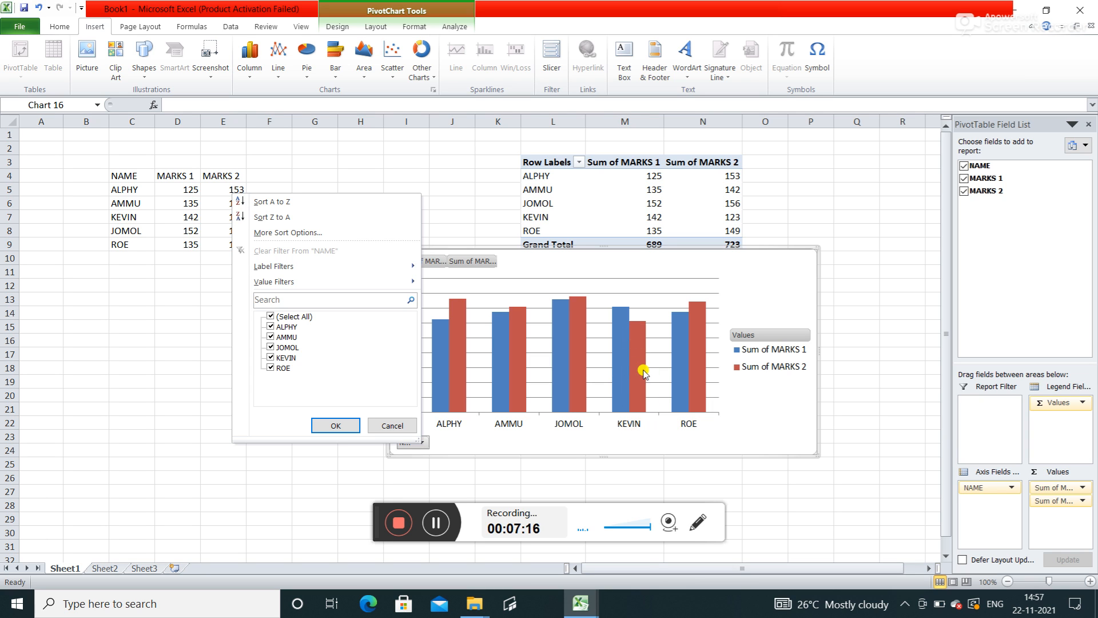
{"action": "left_click", "coordinate": [271, 357]}
{"action": "left_click", "coordinate": [336, 425]}
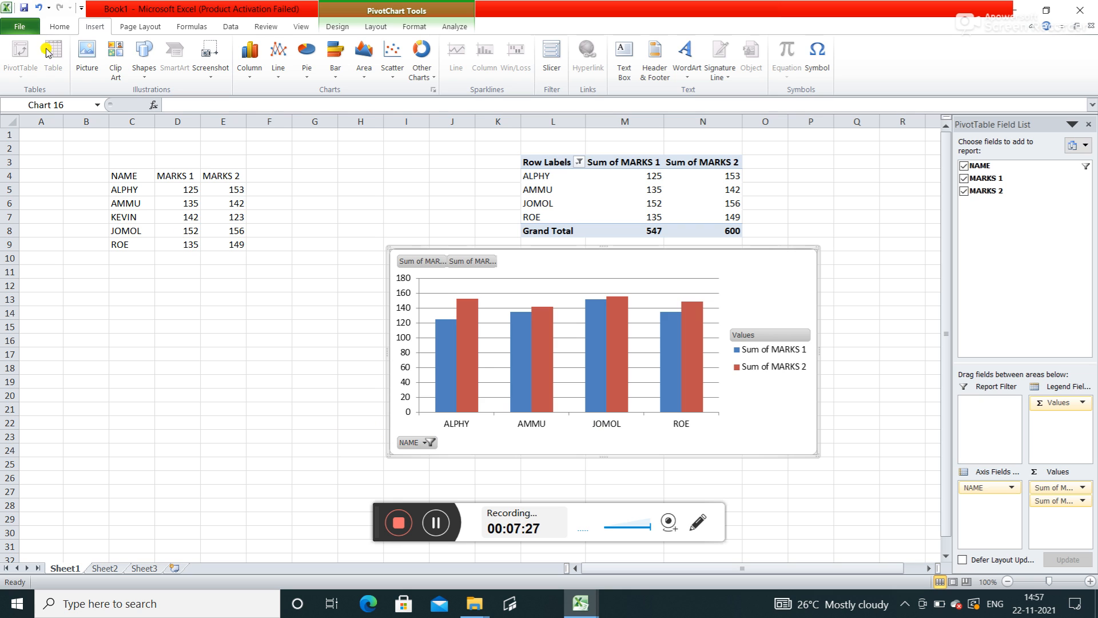
{"action": "left_click", "coordinate": [38, 7]}
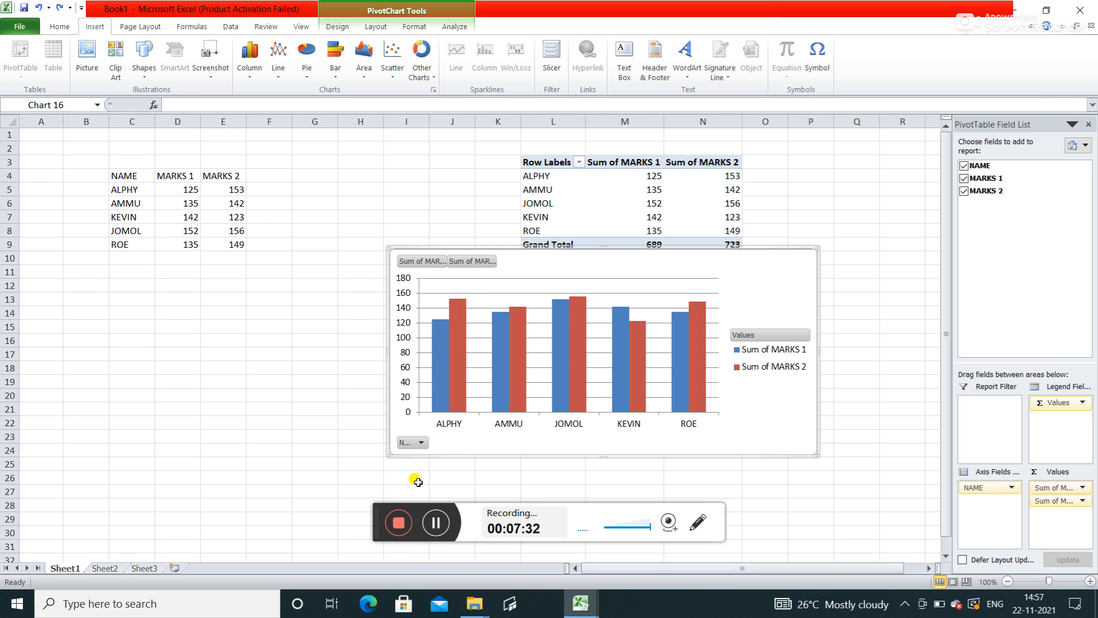
- Sort the PivotChart's NAME field from Z to A
{"action": "left_click", "coordinate": [421, 443]}
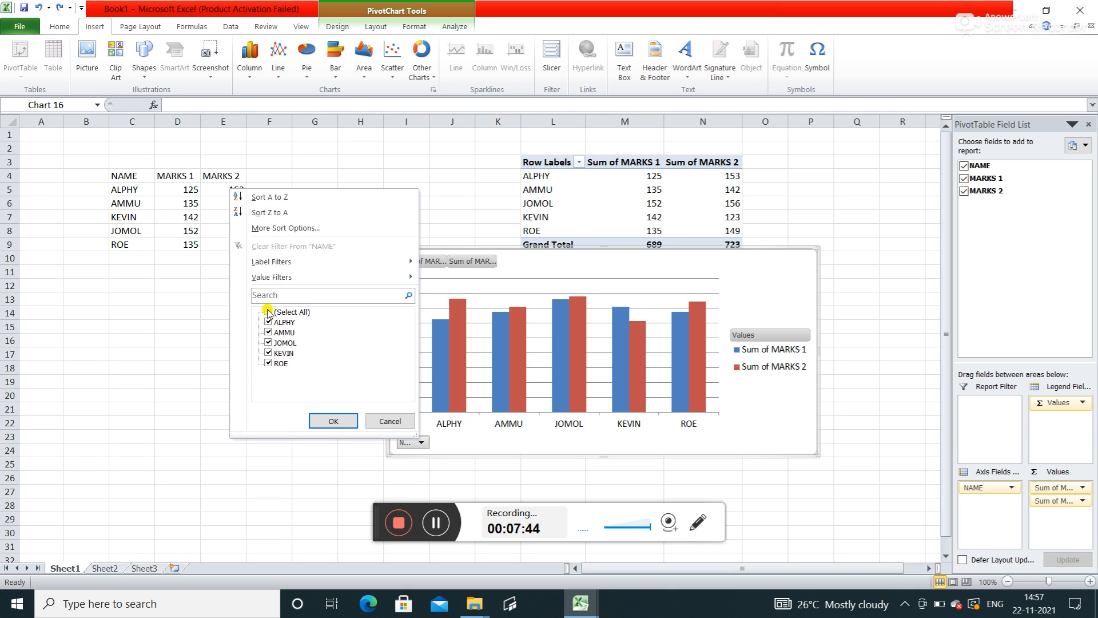
{"action": "left_click", "coordinate": [275, 213]}
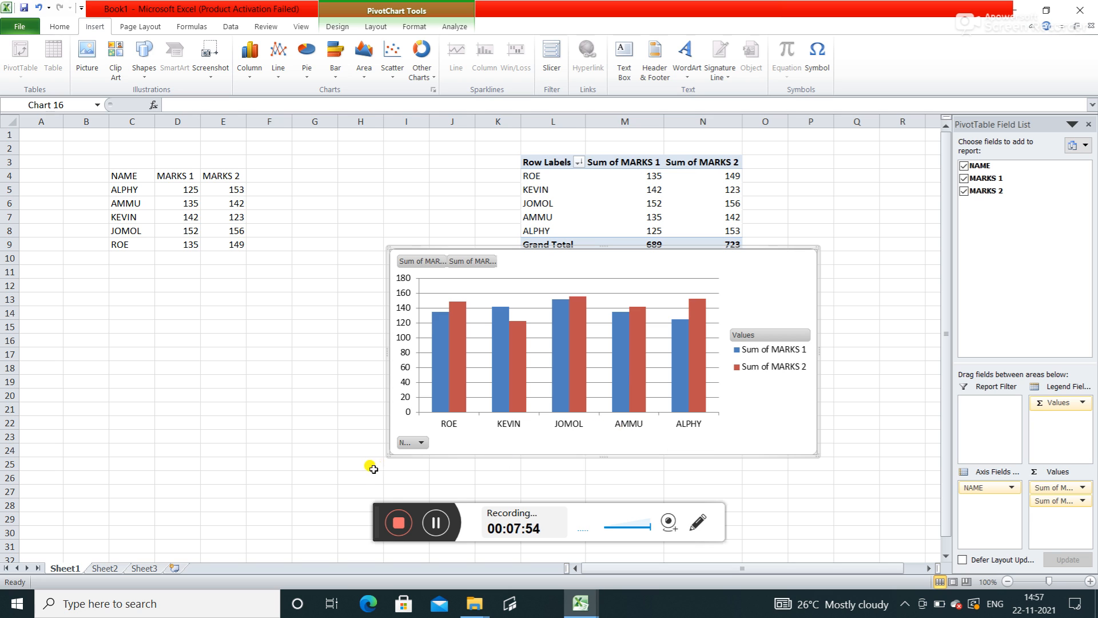
{"action": "left_click", "coordinate": [416, 443]}
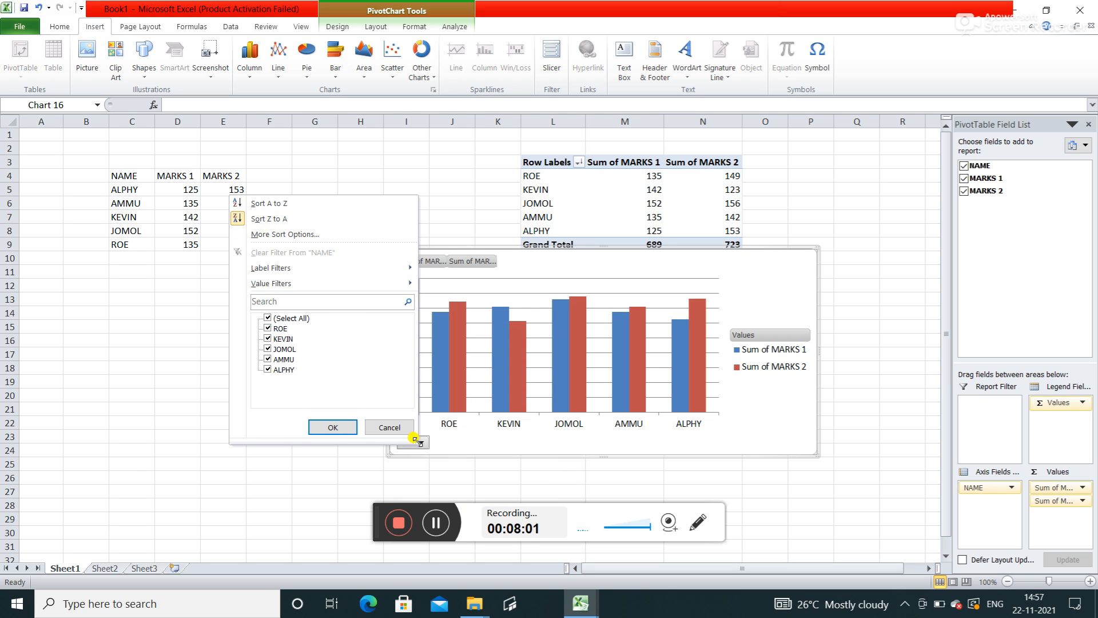
{"action": "left_click", "coordinate": [394, 427]}
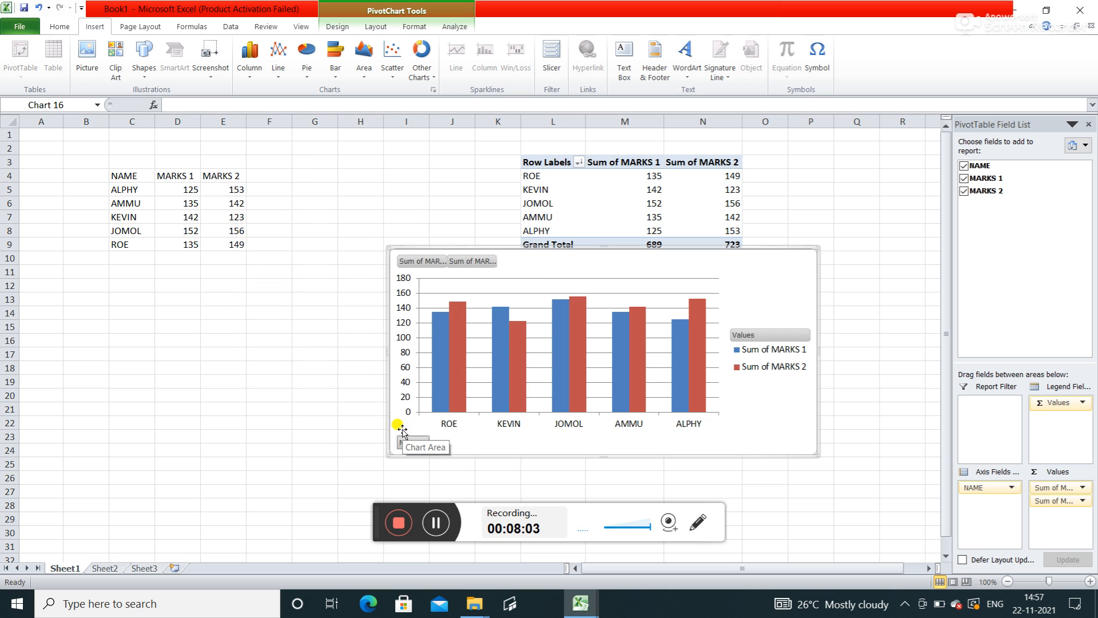
{"action": "mouse_move", "coordinate": [451, 359]}
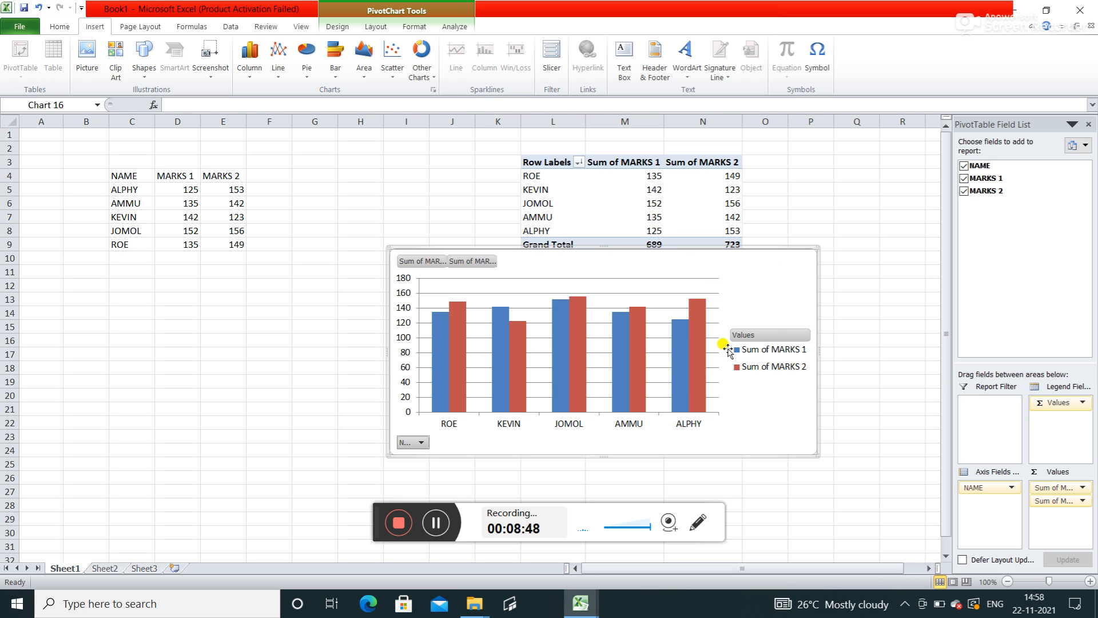
{"action": "mouse_move", "coordinate": [674, 339]}
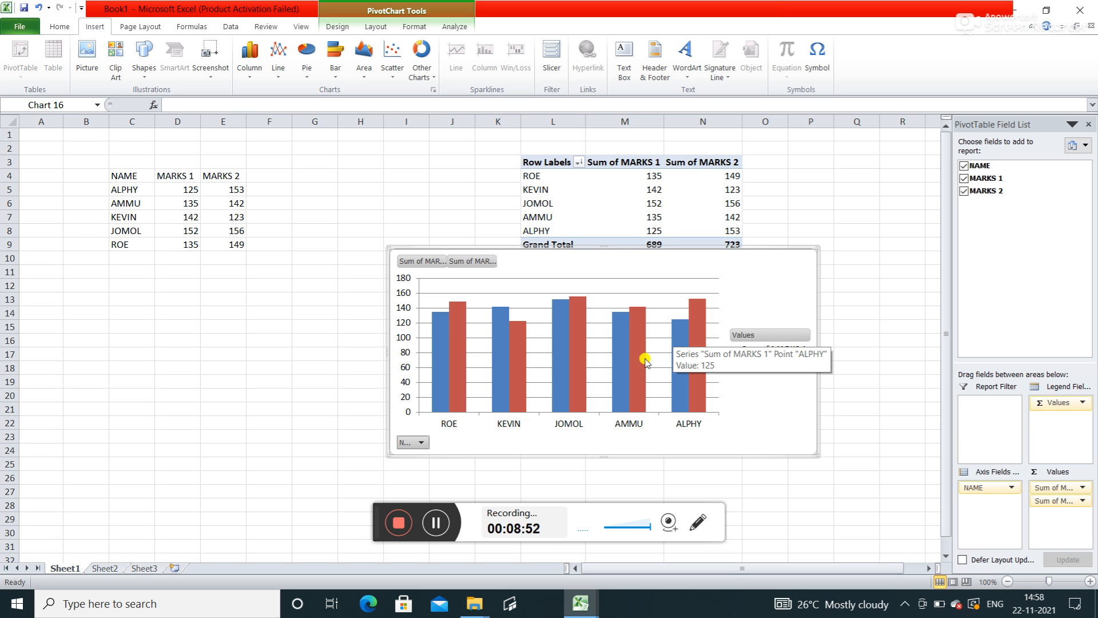
{"action": "left_click", "coordinate": [436, 522]}
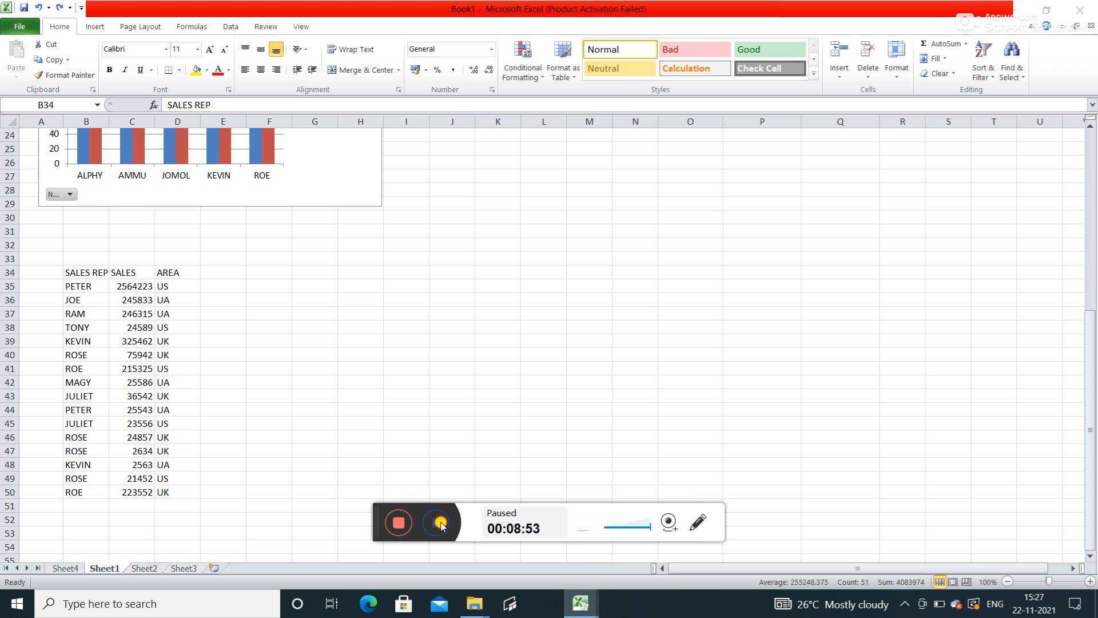
{"action": "left_click", "coordinate": [439, 523]}
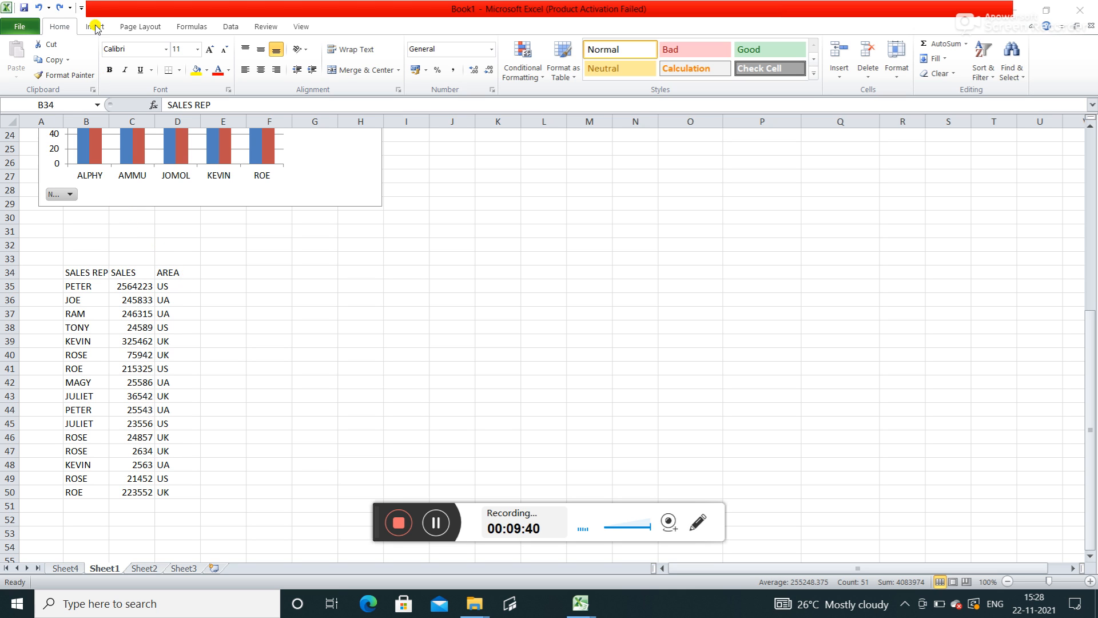
- Create a PivotTable from the sales table B34:D50, placed on the existing worksheet at cell J33 of Sheet1
{"action": "key", "text": "ctrl+a"}
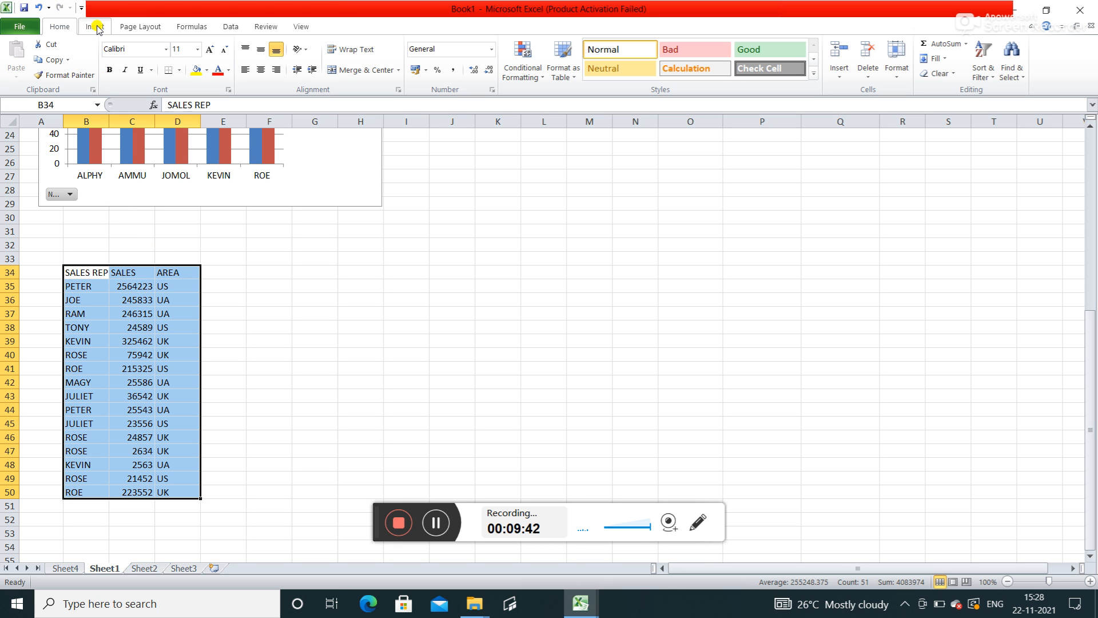
{"action": "left_click", "coordinate": [376, 382]}
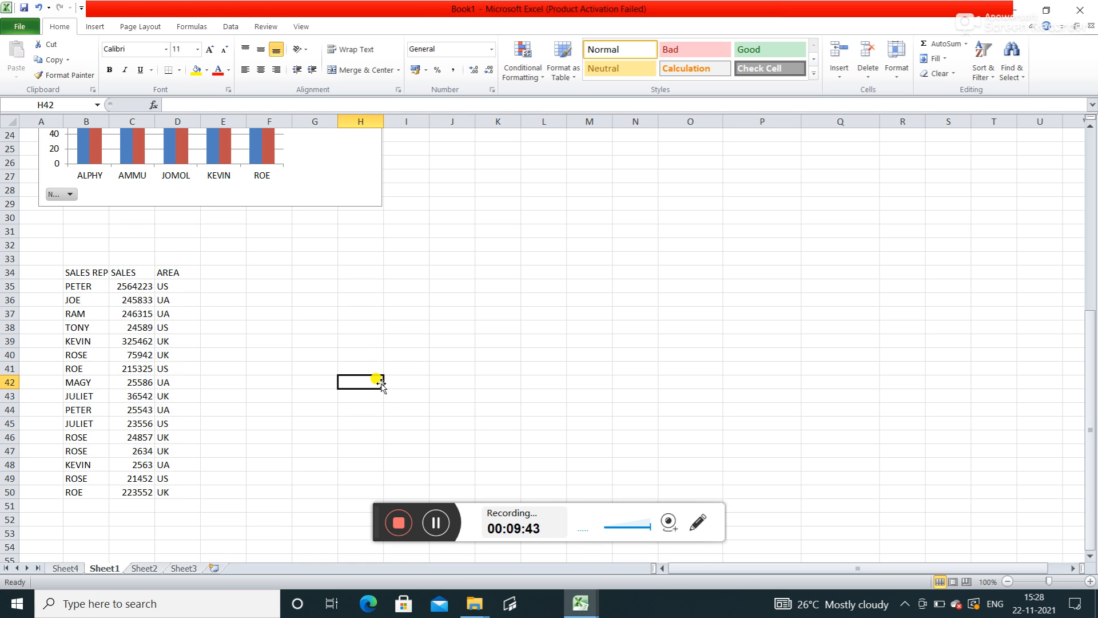
{"action": "left_click", "coordinate": [77, 273]}
{"action": "left_click_drag", "start_coordinate": [76, 273], "coordinate": [177, 492]}
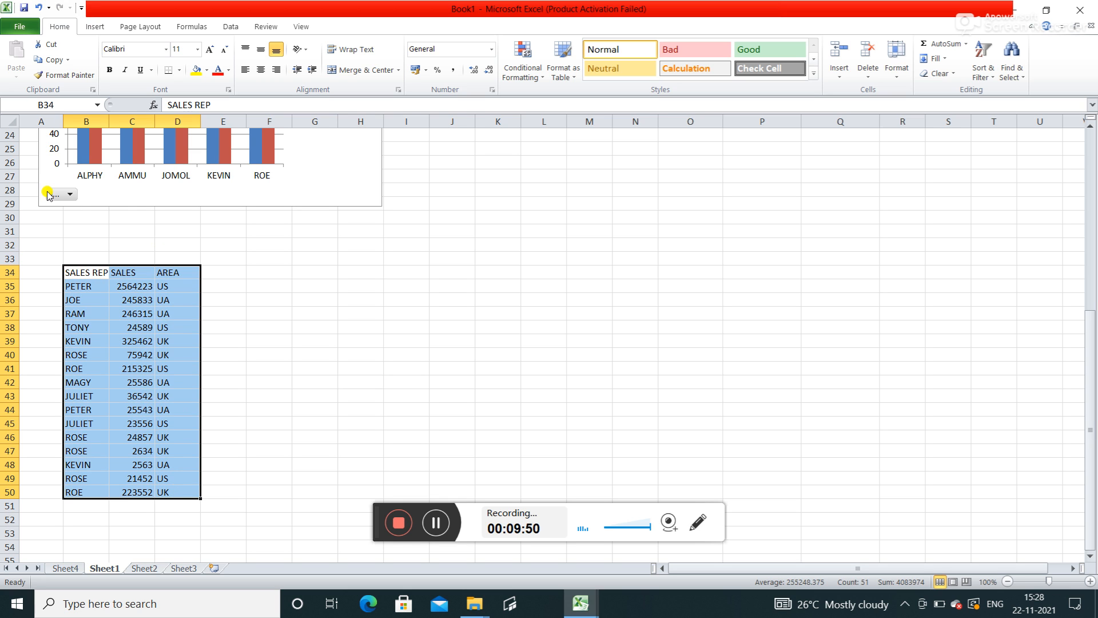
{"action": "left_click", "coordinate": [95, 26]}
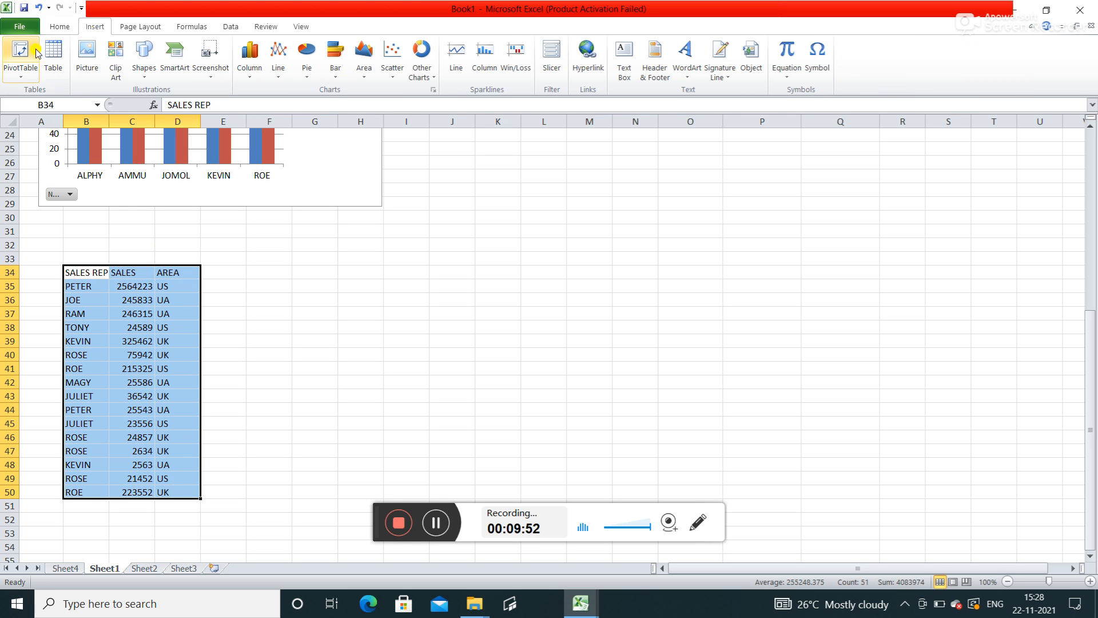
{"action": "left_click", "coordinate": [21, 76]}
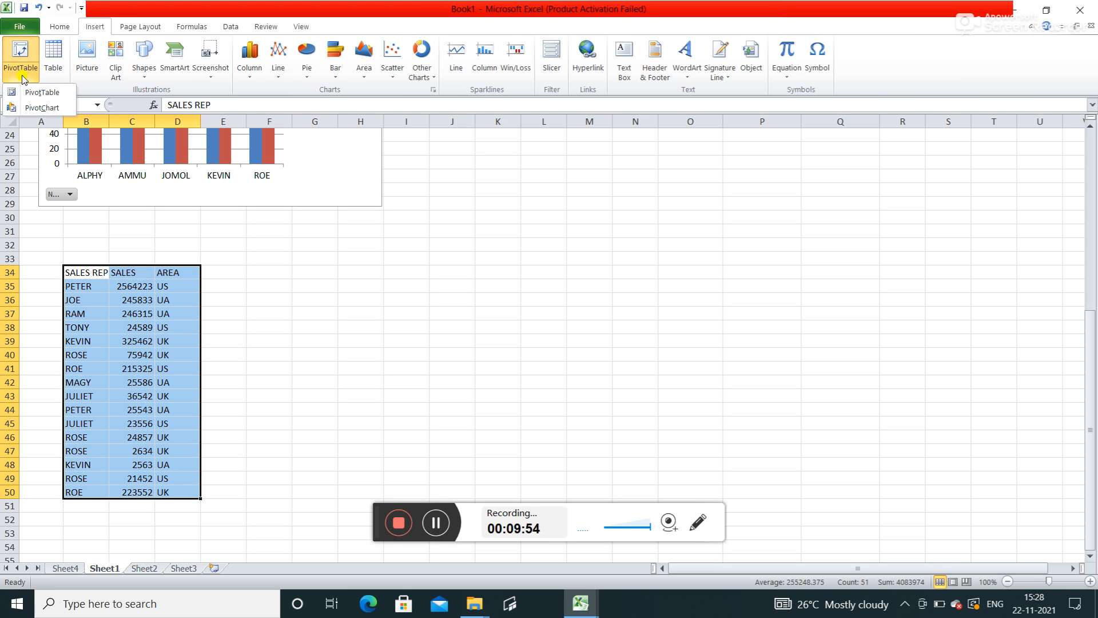
{"action": "left_click", "coordinate": [38, 92]}
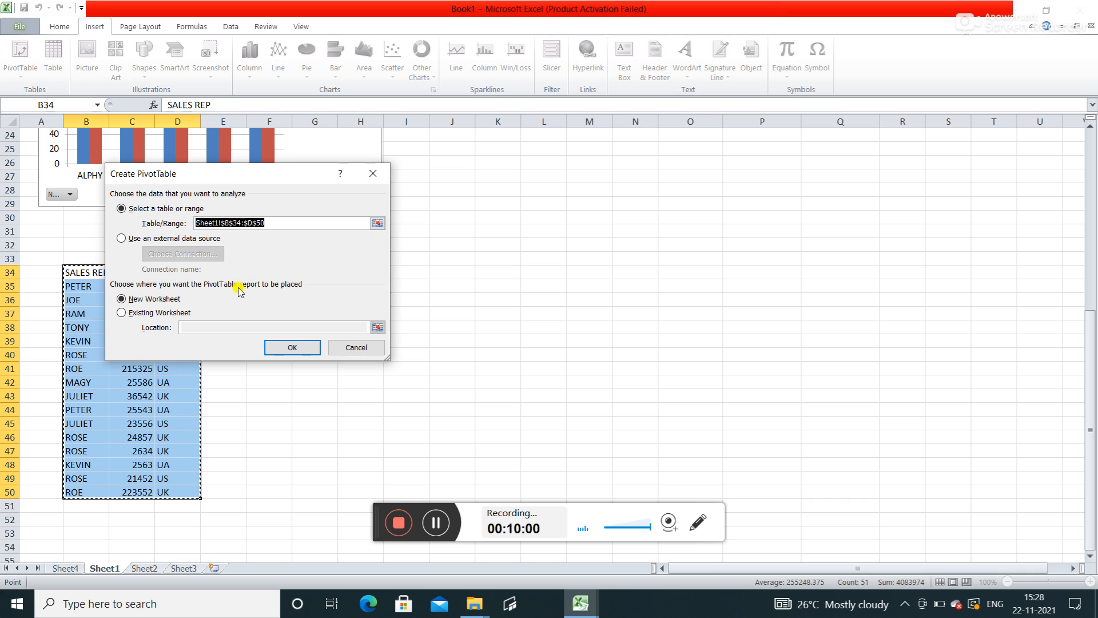
{"action": "left_click", "coordinate": [122, 314]}
{"action": "left_click", "coordinate": [195, 325]}
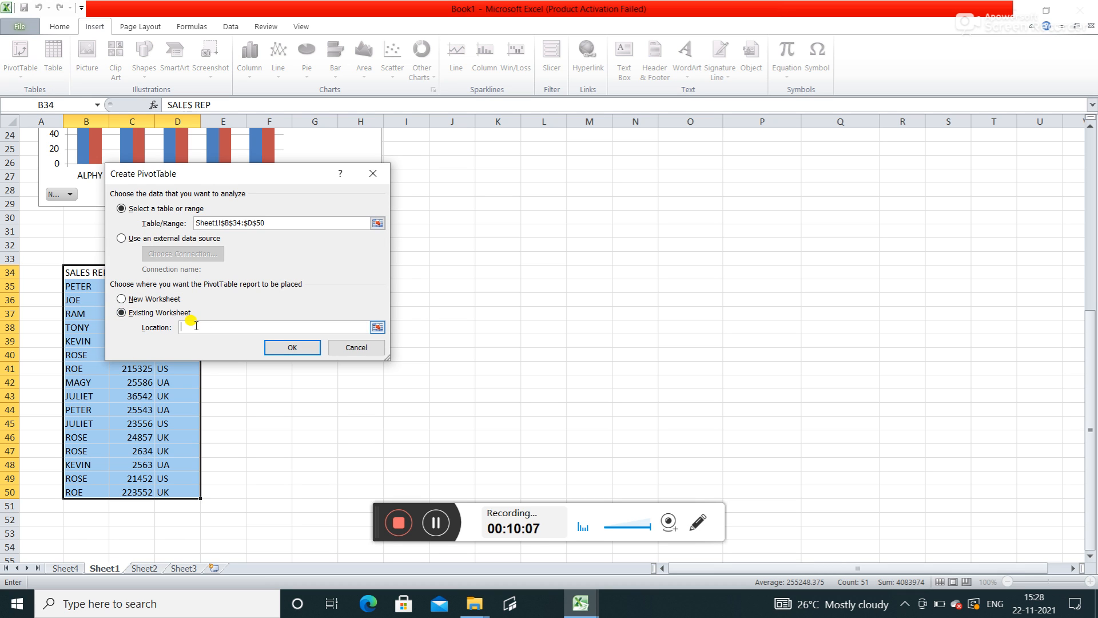
{"action": "left_click", "coordinate": [445, 253]}
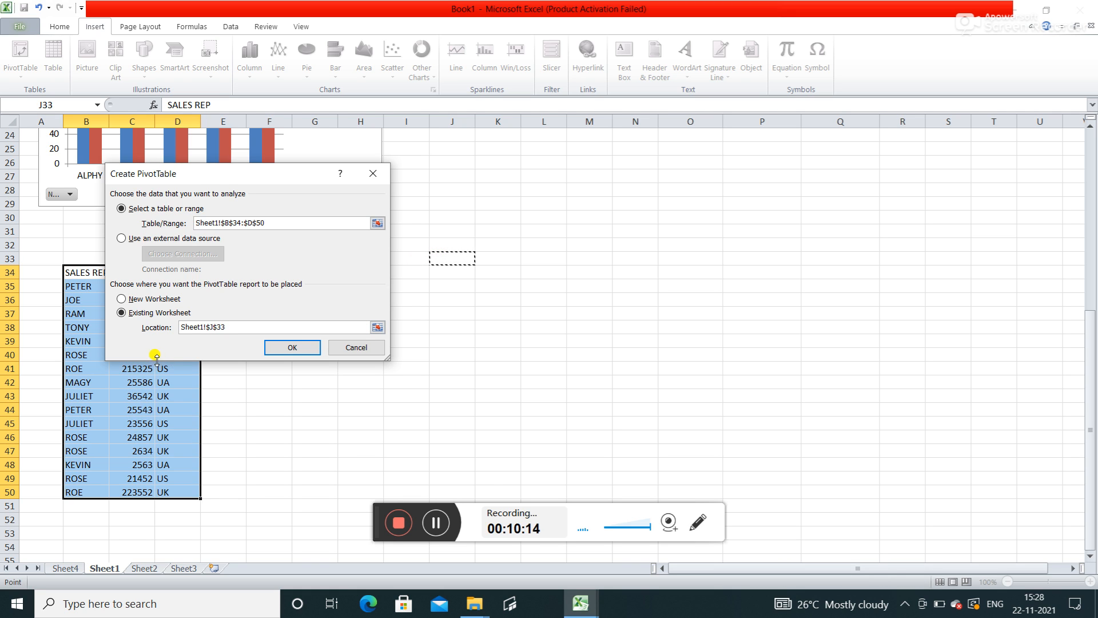
{"action": "left_click", "coordinate": [301, 345]}
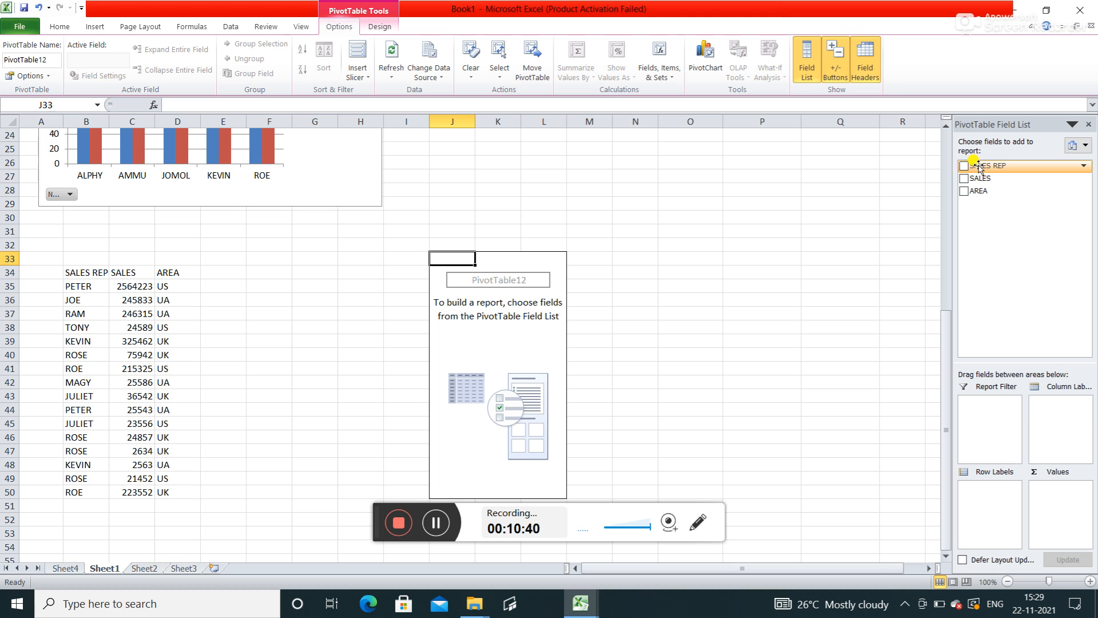
- Add SALES REP to the PivotTable's row labels and SALES to its values, checking the row label filter options in between
{"action": "left_click_drag", "start_coordinate": [978, 166], "coordinate": [988, 495]}
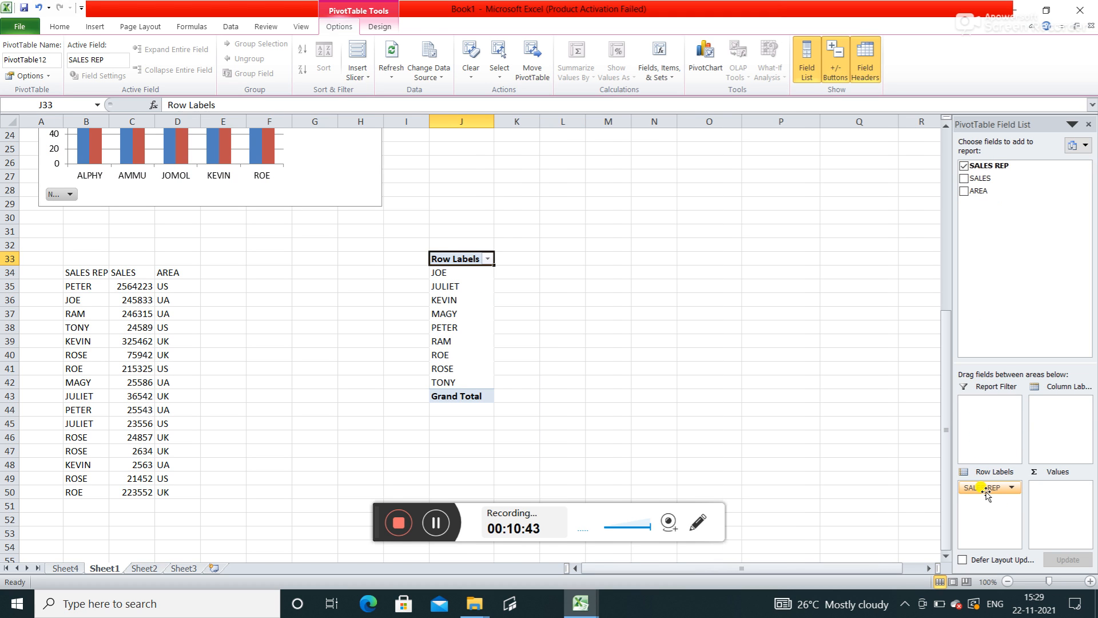
{"action": "left_click", "coordinate": [436, 297]}
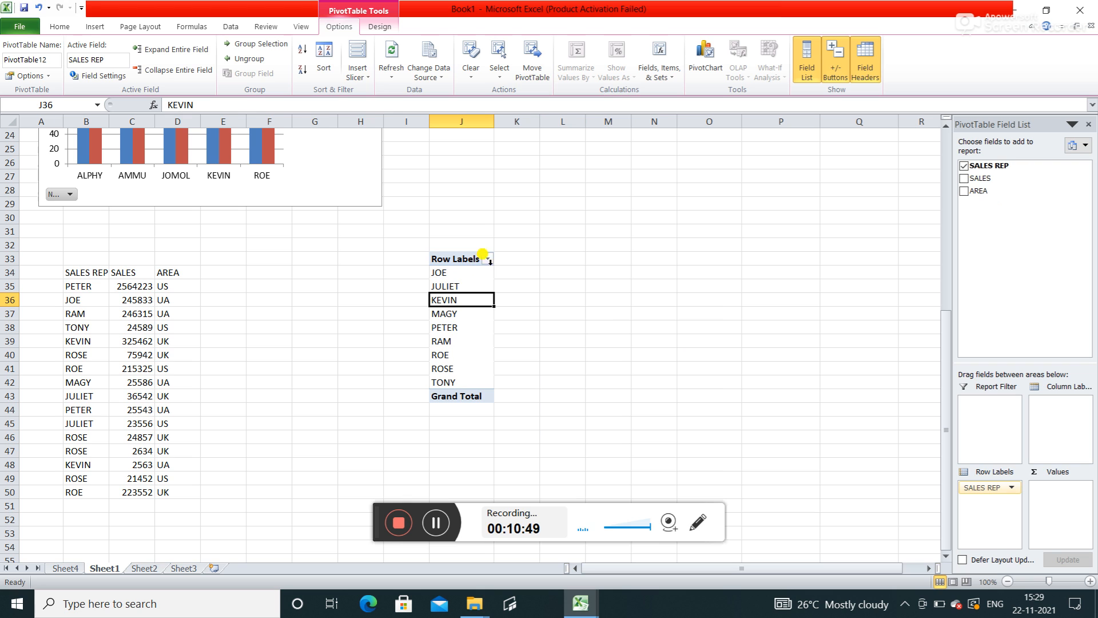
{"action": "left_click", "coordinate": [487, 258]}
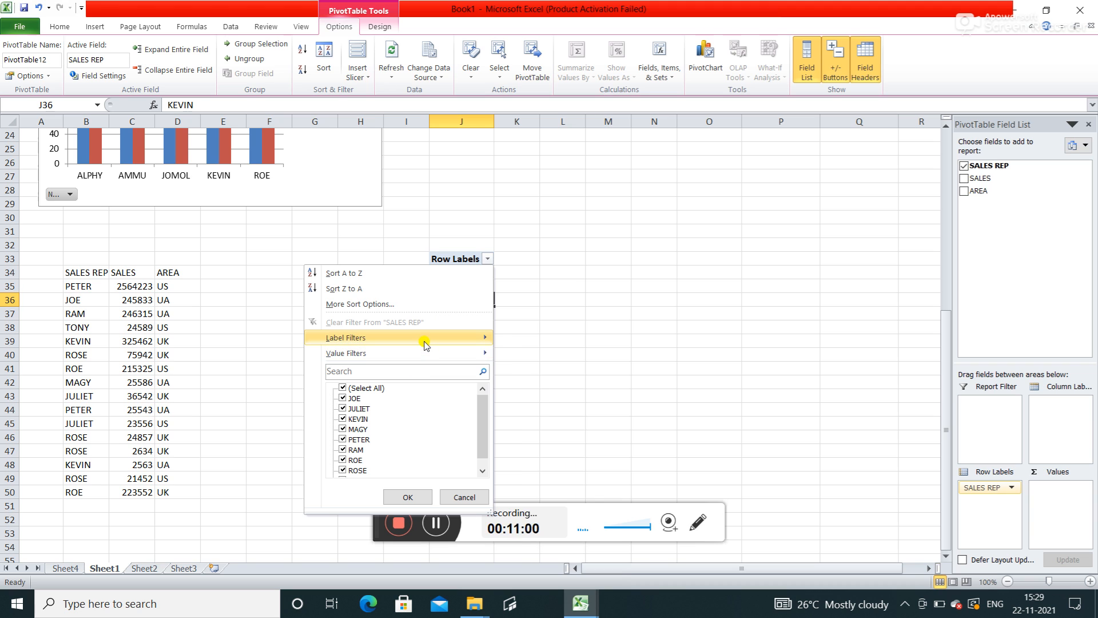
{"action": "mouse_move", "coordinate": [425, 343]}
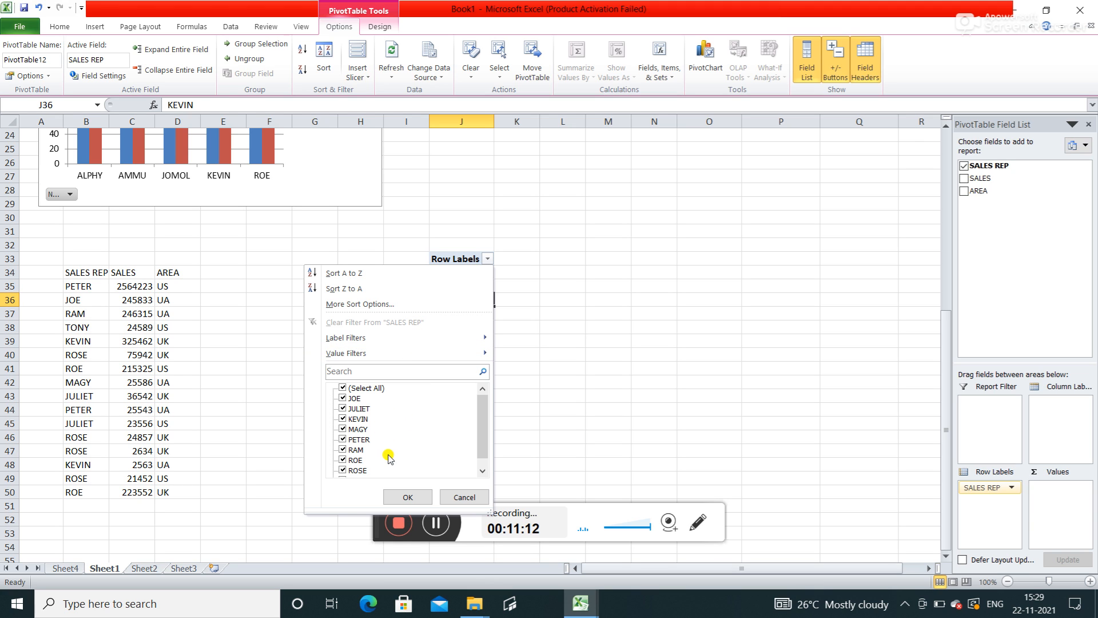
{"action": "left_click", "coordinate": [569, 390]}
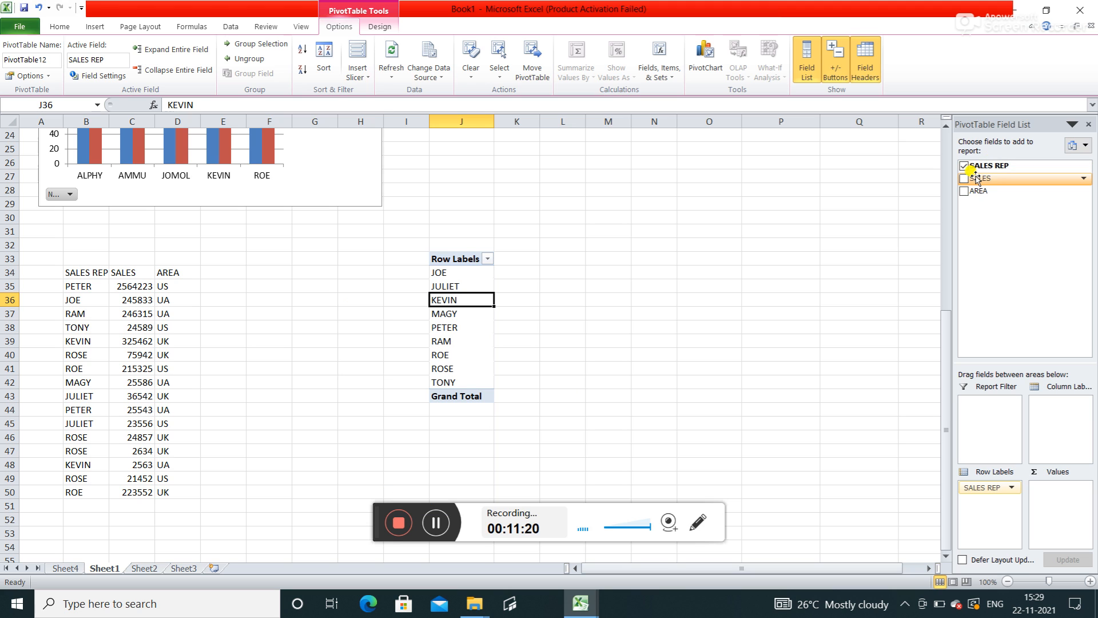
{"action": "left_click_drag", "start_coordinate": [977, 179], "coordinate": [1055, 499]}
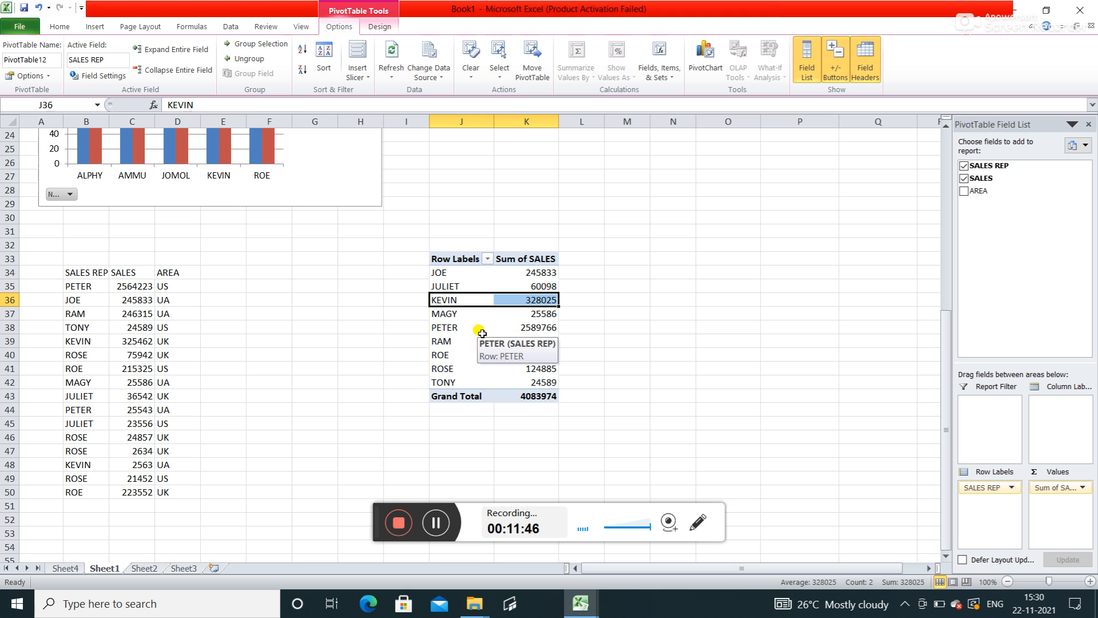
{"action": "left_click", "coordinate": [605, 287]}
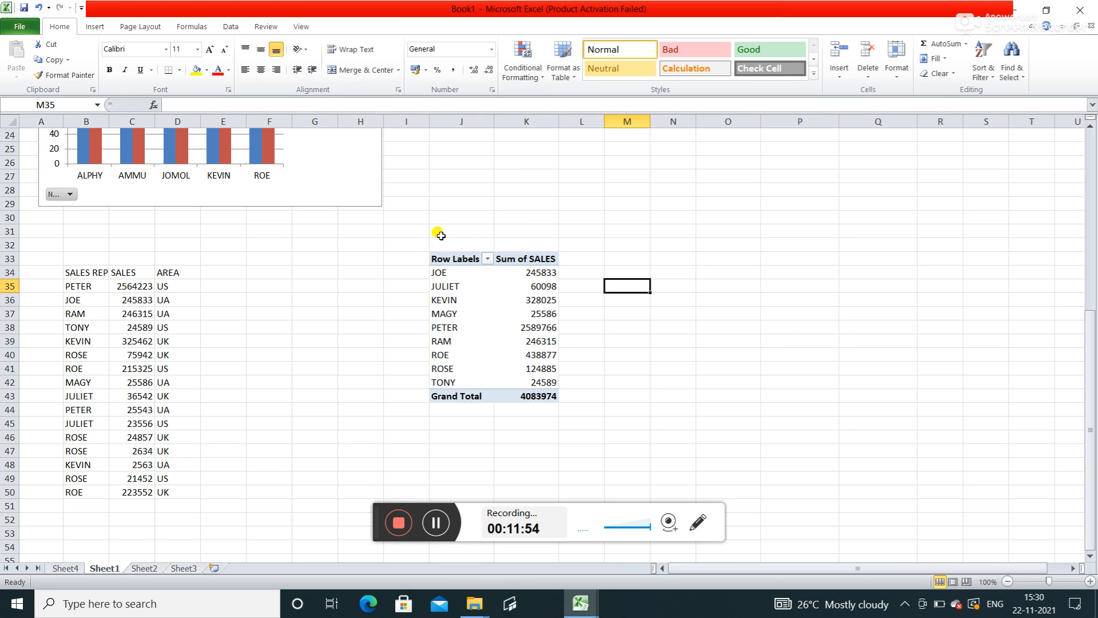
- Show the source records behind the third sales rep's Sum of SALES on a new sheet, and undo to remove that sheet
{"action": "mouse_move", "coordinate": [496, 301]}
{"action": "mouse_move", "coordinate": [537, 302]}
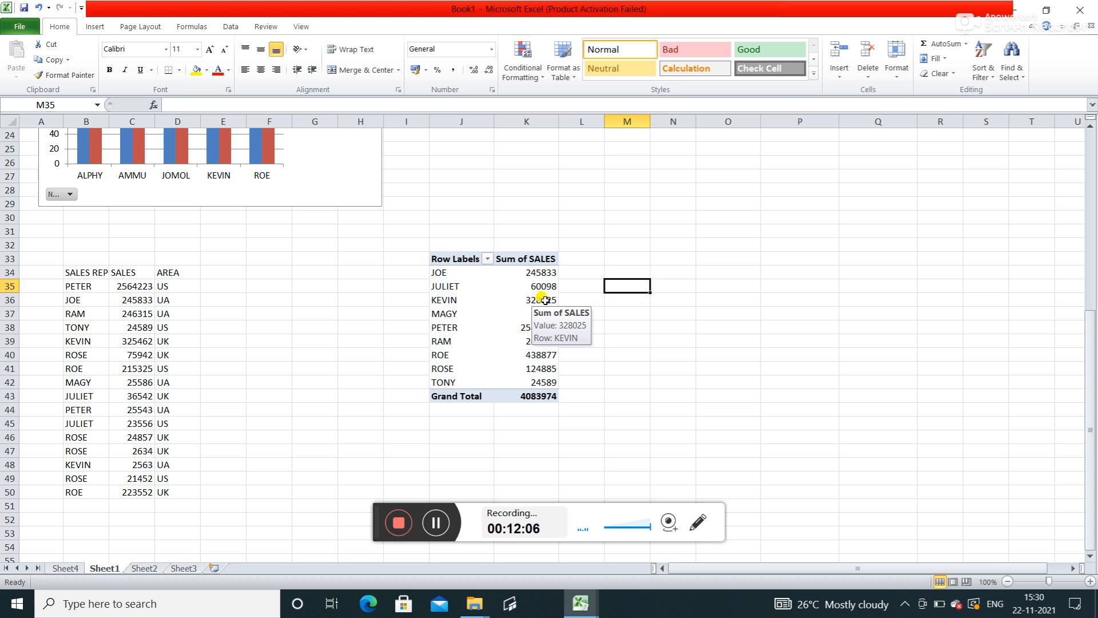
{"action": "double_click", "coordinate": [545, 300]}
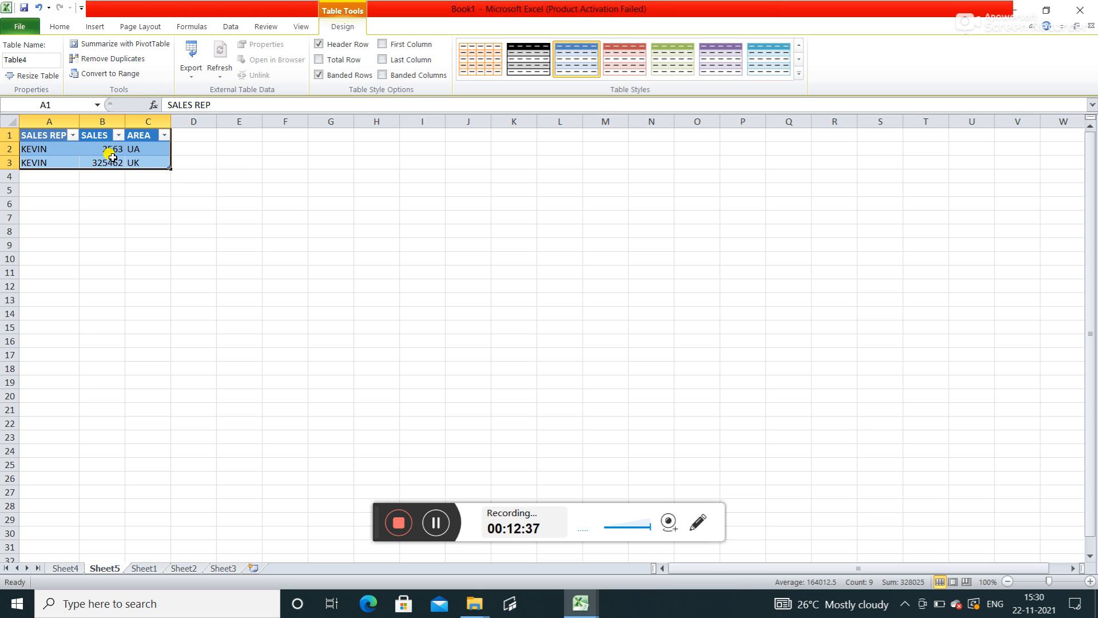
{"action": "left_click", "coordinate": [36, 10]}
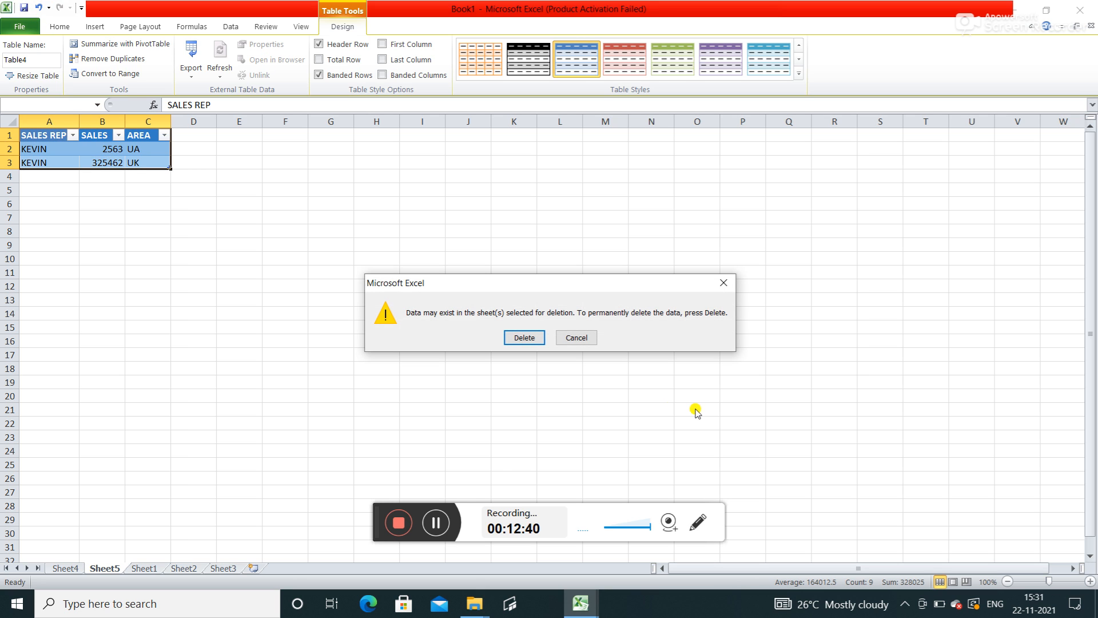
{"action": "left_click", "coordinate": [436, 523]}
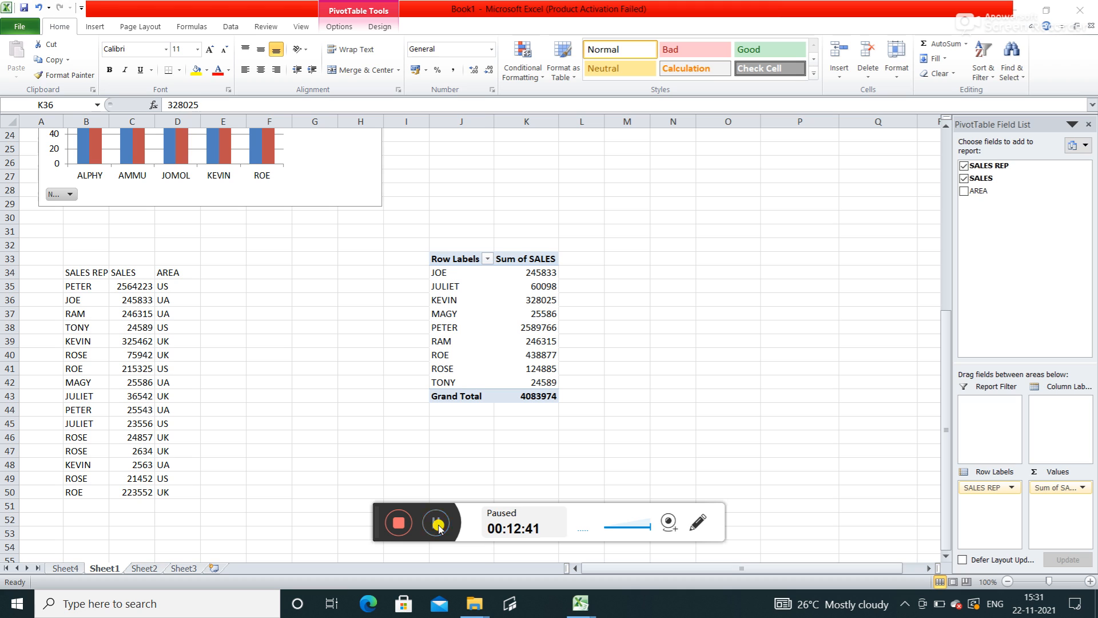
{"action": "left_click", "coordinate": [438, 524]}
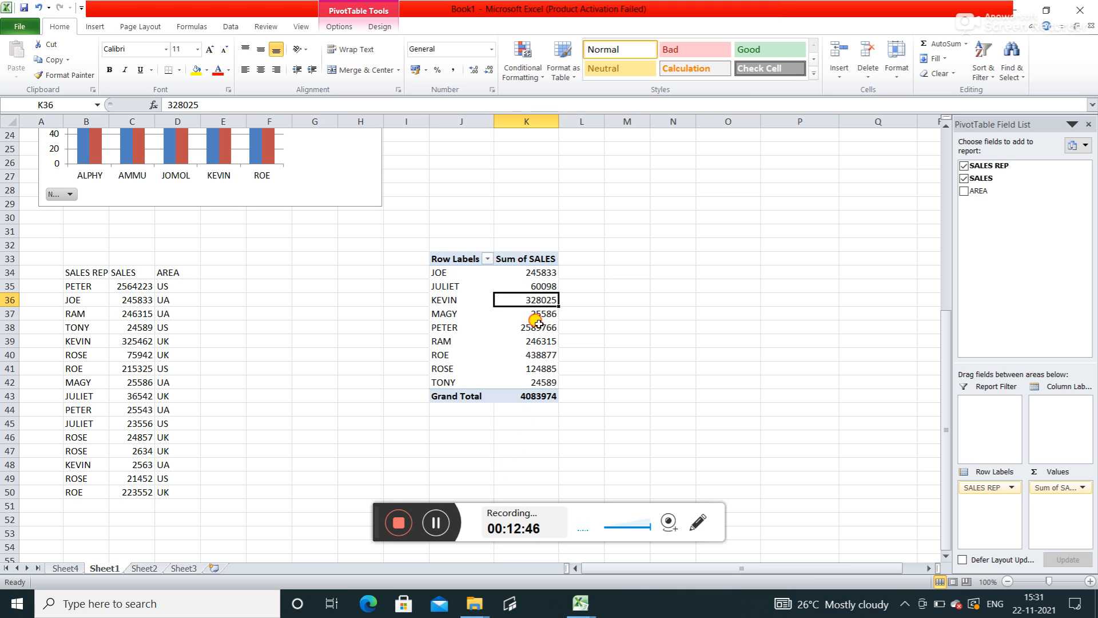
- Drill down into the third sales rep's total once more and delete the resulting detail sheet
{"action": "double_click", "coordinate": [539, 327]}
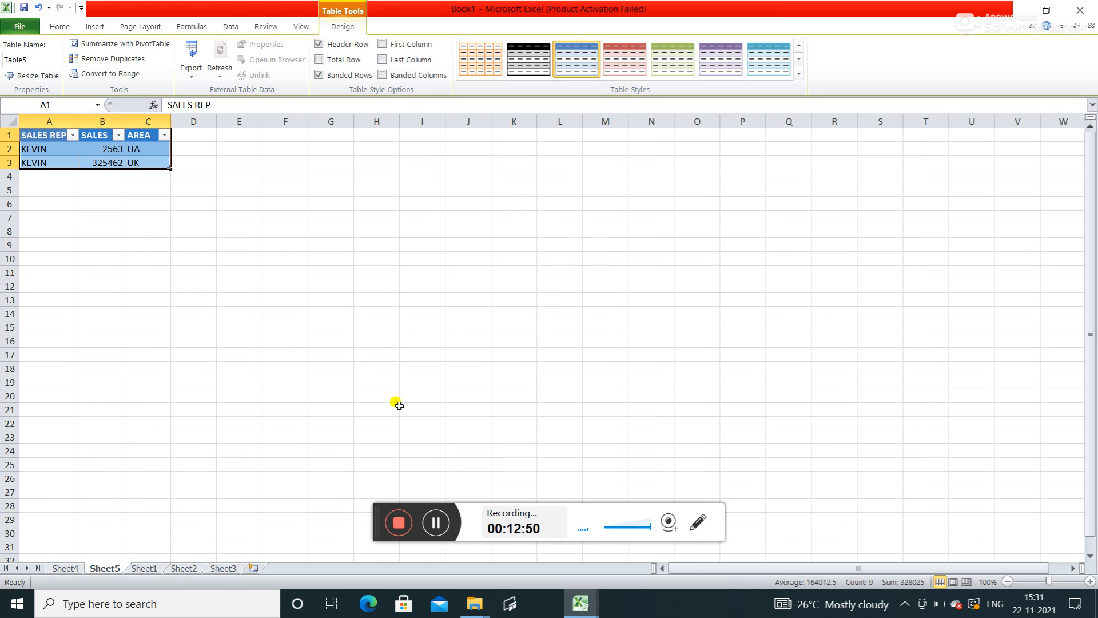
{"action": "left_click", "coordinate": [36, 7]}
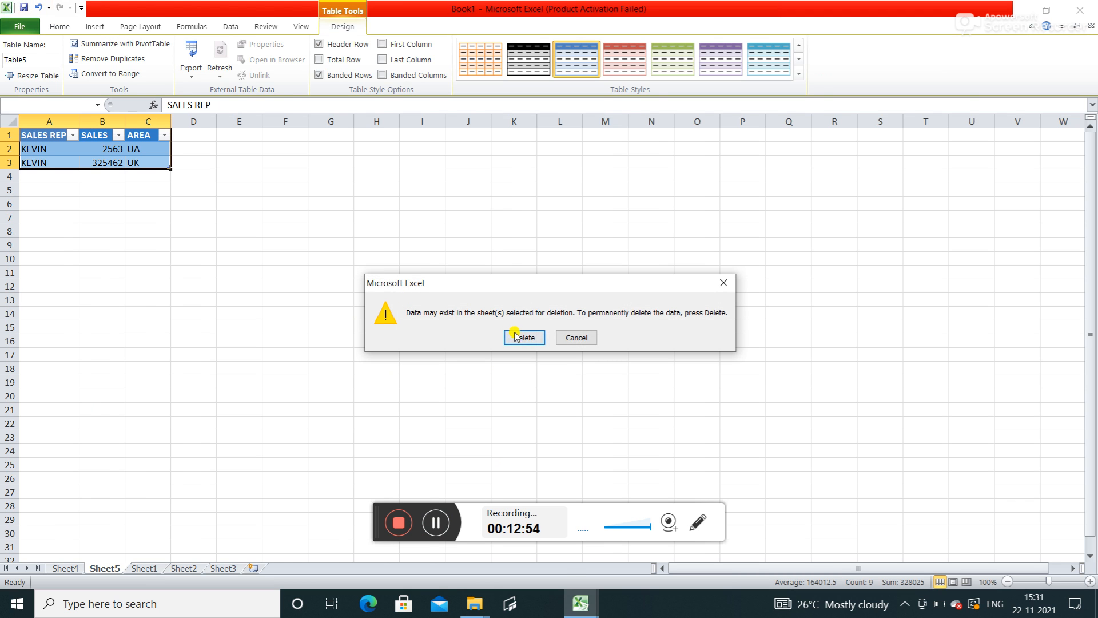
{"action": "left_click", "coordinate": [522, 337]}
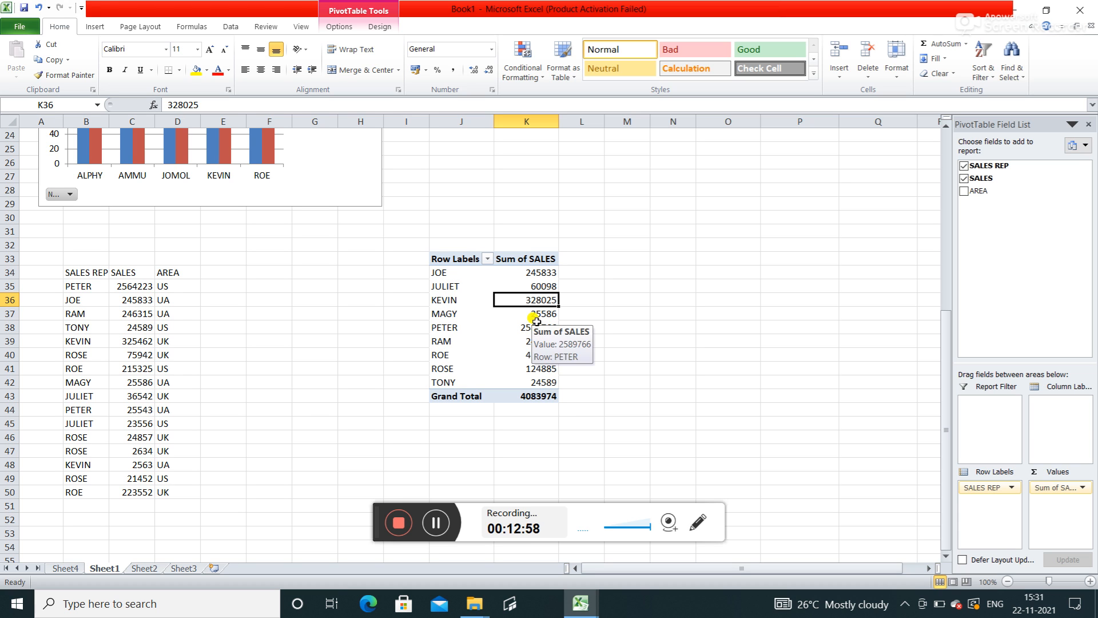
- Drill down into the second sales rep's Sum of SALES and delete the resulting detail sheet
{"action": "double_click", "coordinate": [537, 286]}
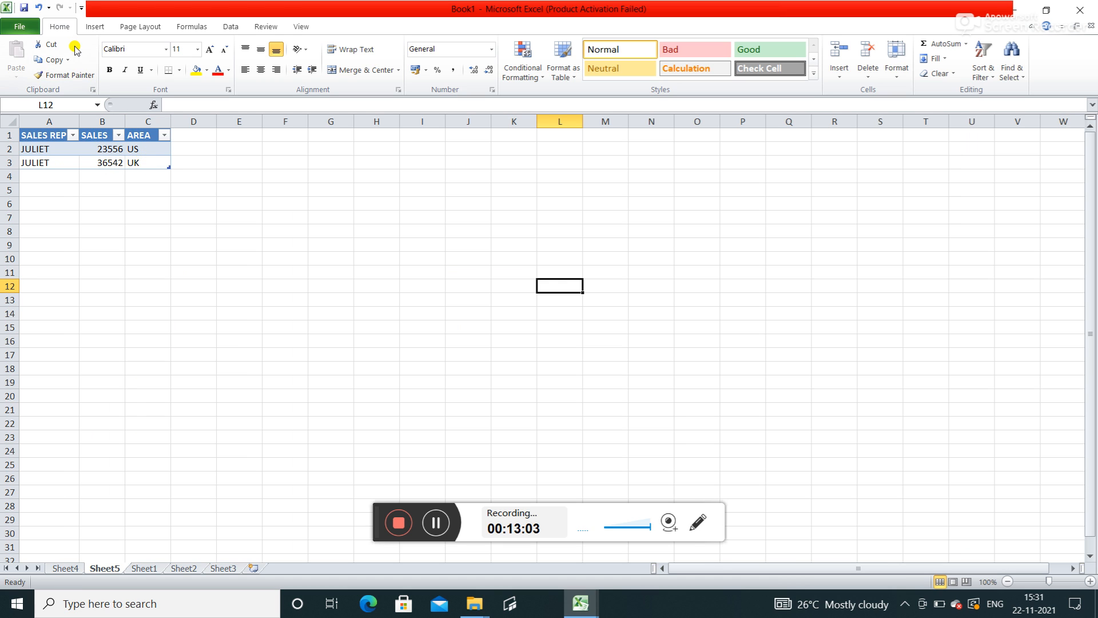
{"action": "left_click", "coordinate": [41, 8]}
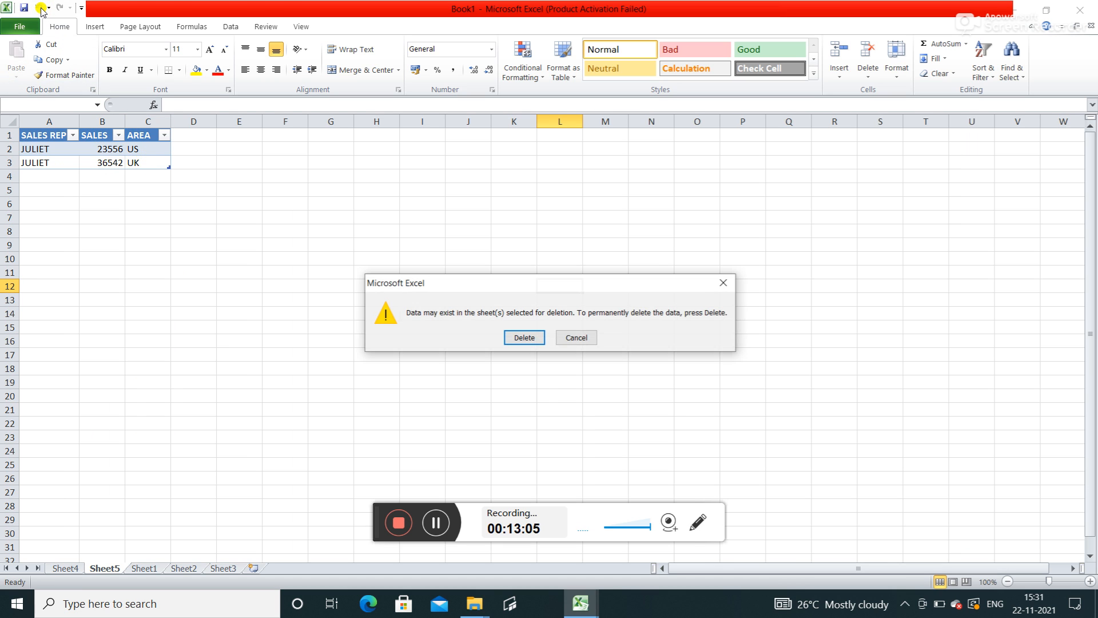
{"action": "left_click", "coordinate": [524, 338]}
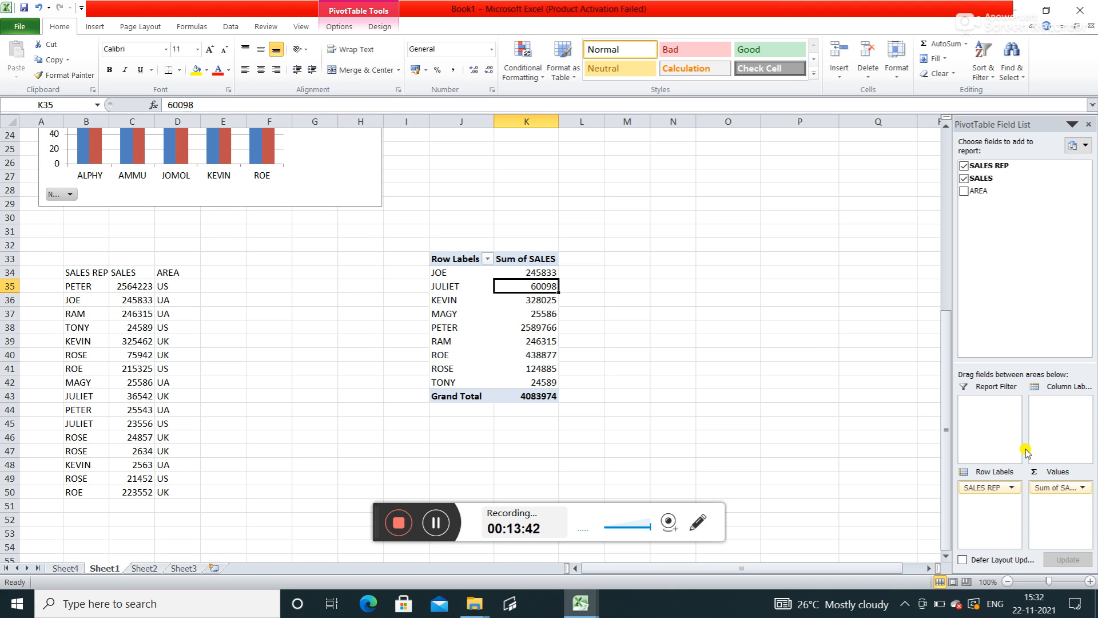
- Remove SALES from the PivotTable and add AREA as a second row label under SALES REP
{"action": "left_click", "coordinate": [965, 179]}
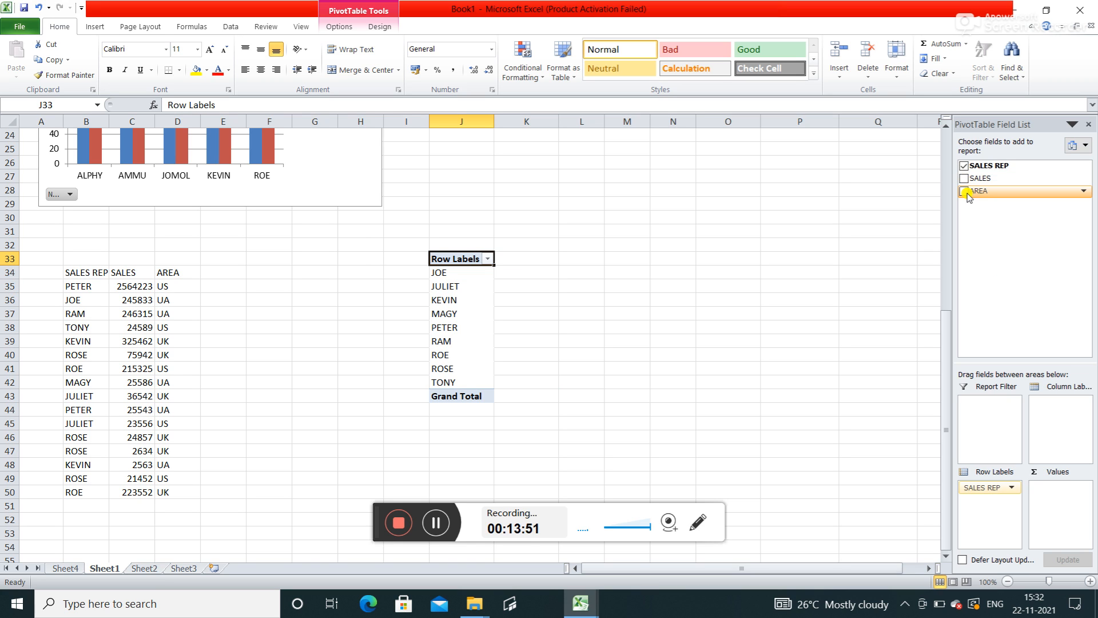
{"action": "left_click", "coordinate": [965, 191]}
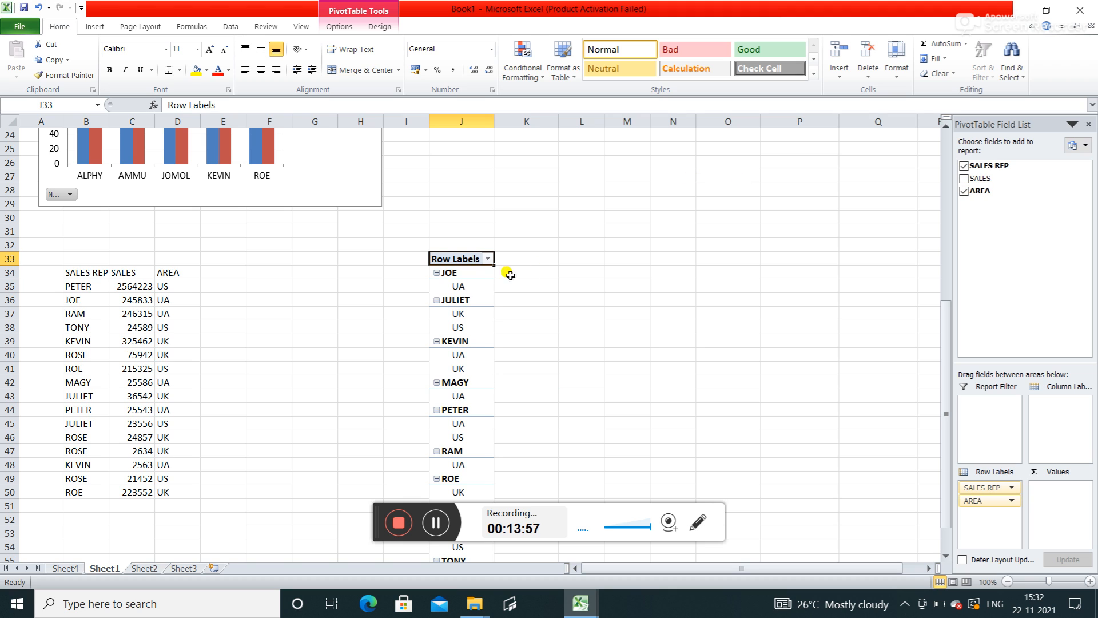
{"action": "left_click", "coordinate": [617, 296]}
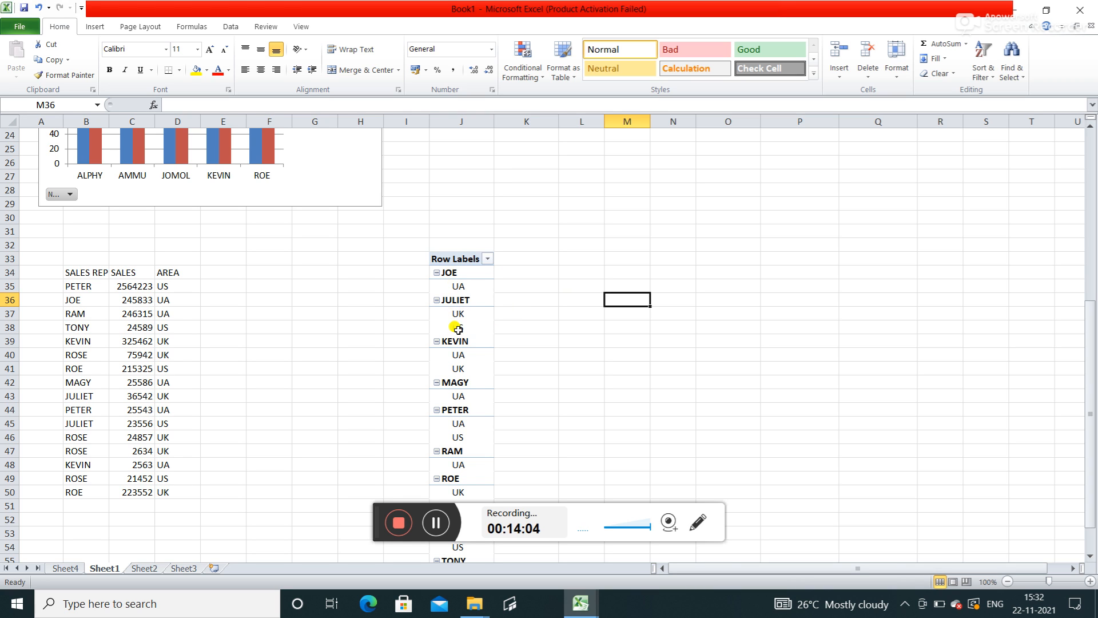
{"action": "left_click", "coordinate": [461, 355]}
{"action": "left_click_drag", "start_coordinate": [461, 355], "coordinate": [469, 493]}
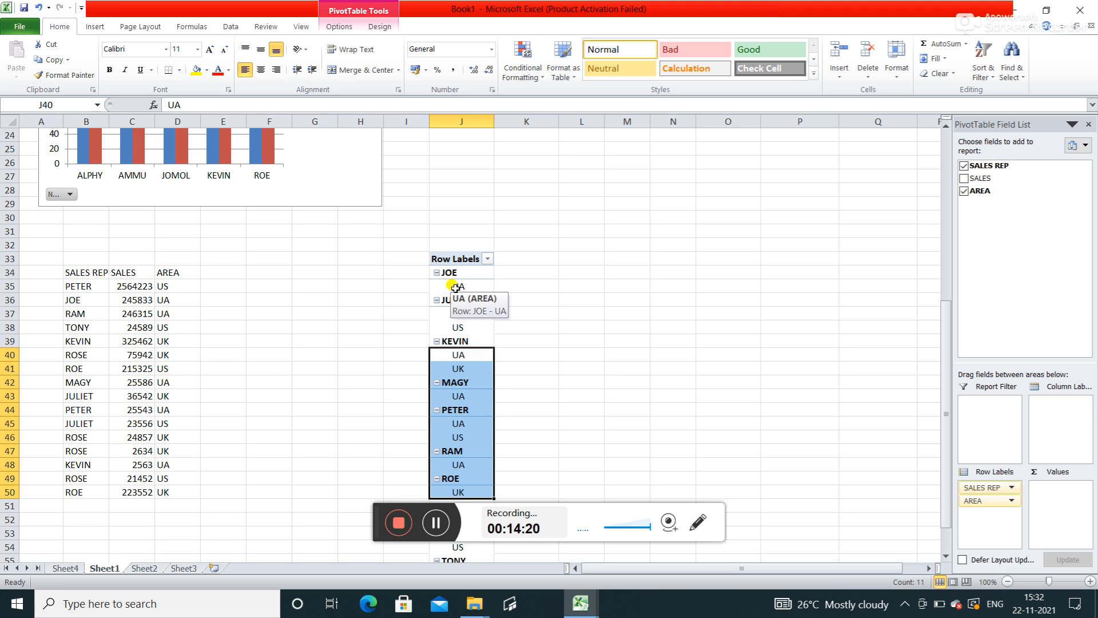
{"action": "left_click", "coordinate": [564, 314]}
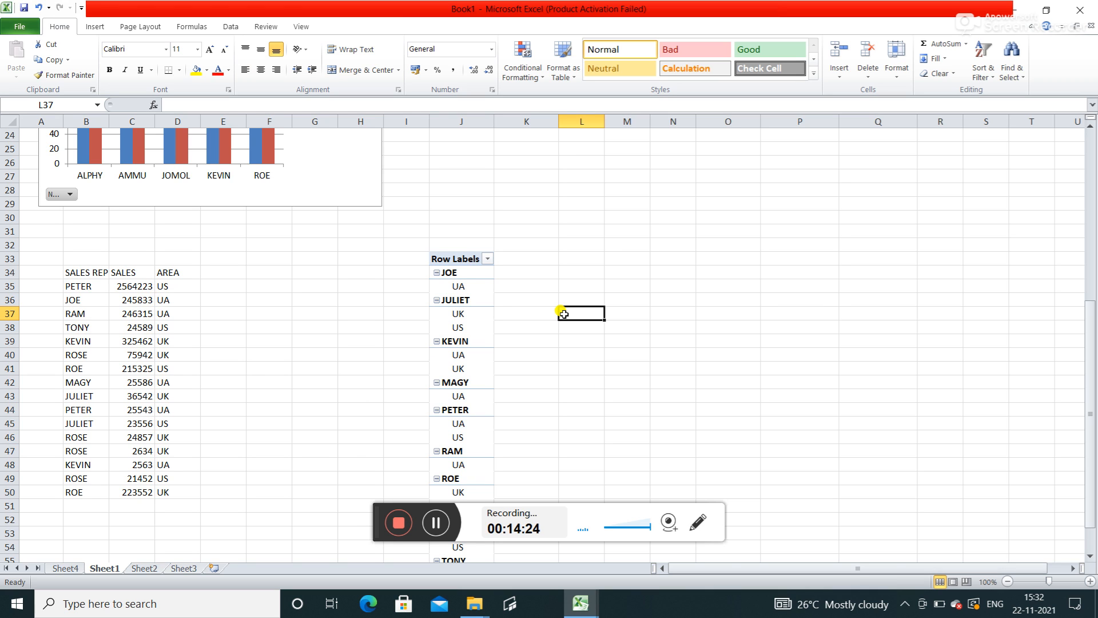